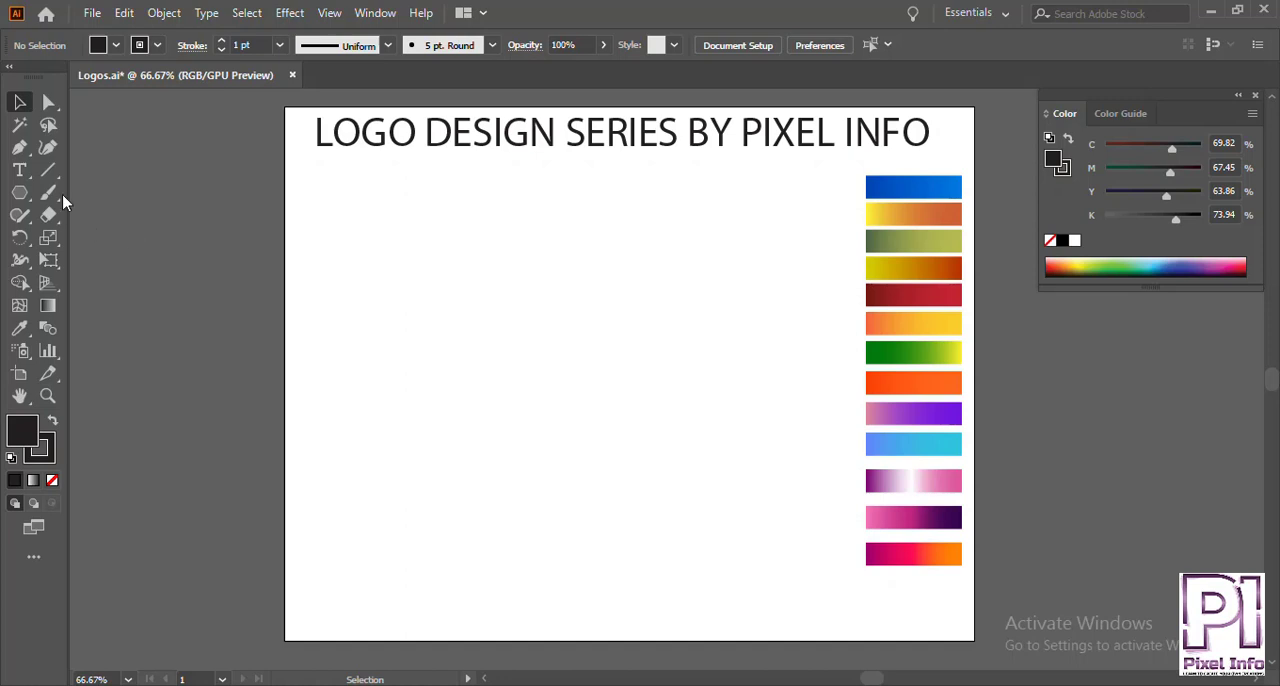
Draw a straight vertical line about 5.2 in tall near the artboard's left side with the Pen tool.
click(19, 147)
click(150, 134)
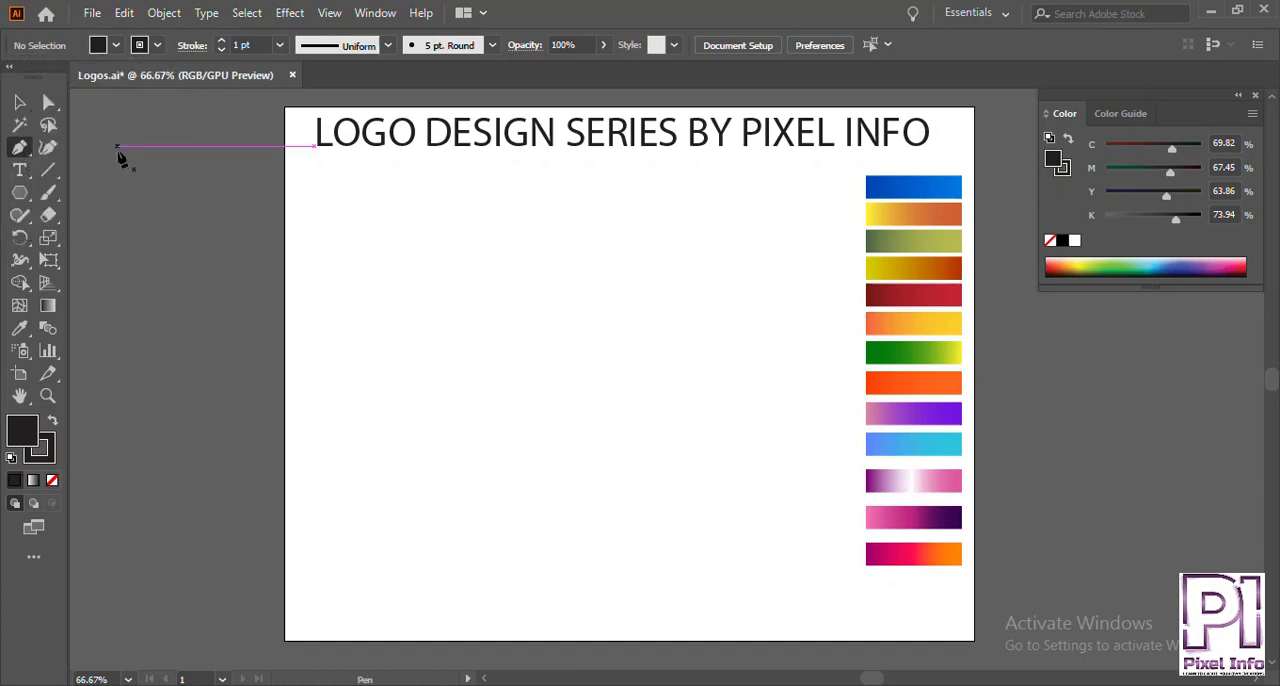
click(369, 241)
shift+click(370, 565)
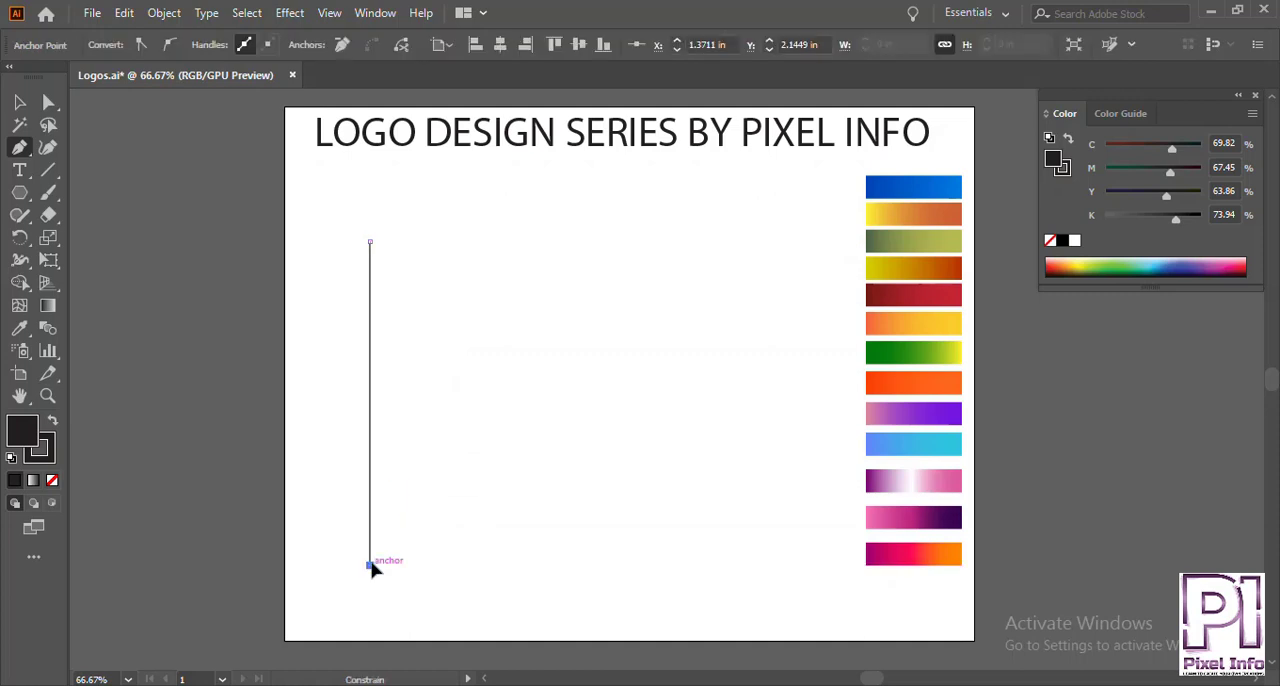
key(v)
click(405, 392)
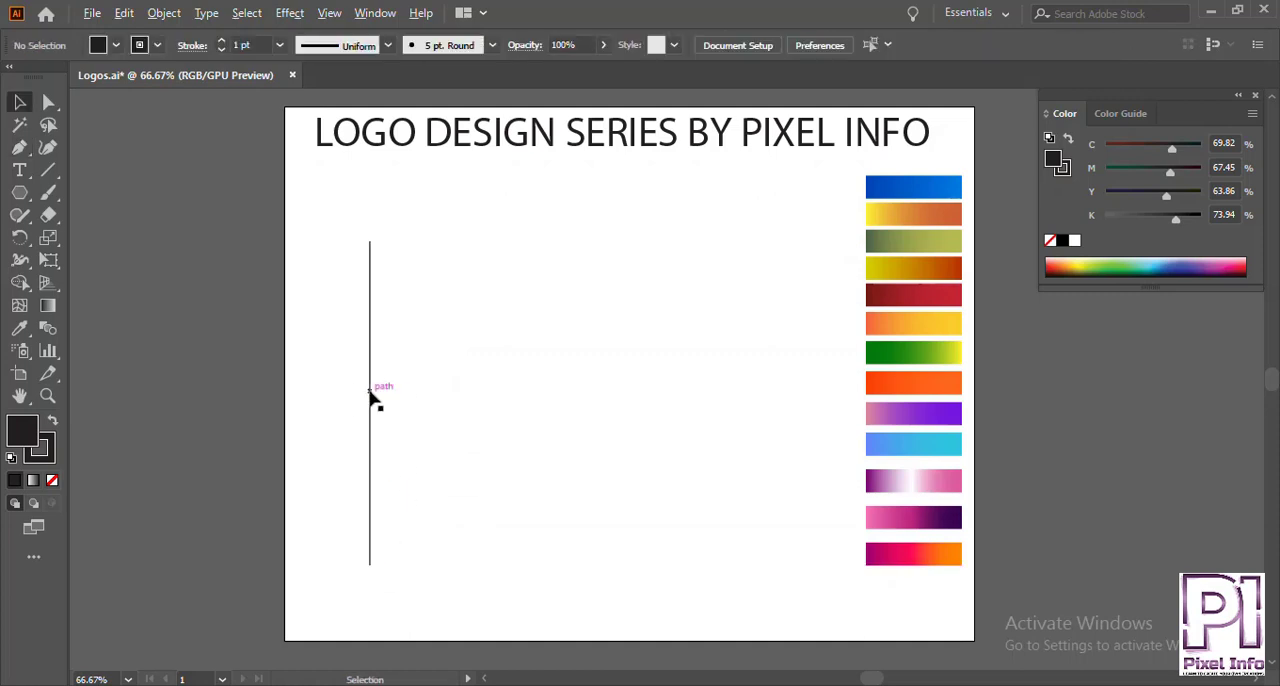
Duplicate the vertical line a short distance to its right and repeat the transformation to make 16 evenly spaced copies.
drag(370, 400, 388, 398)
key(ctrl+d)
key(ctrl+d)
key(ctrl+d)
key(ctrl+d)
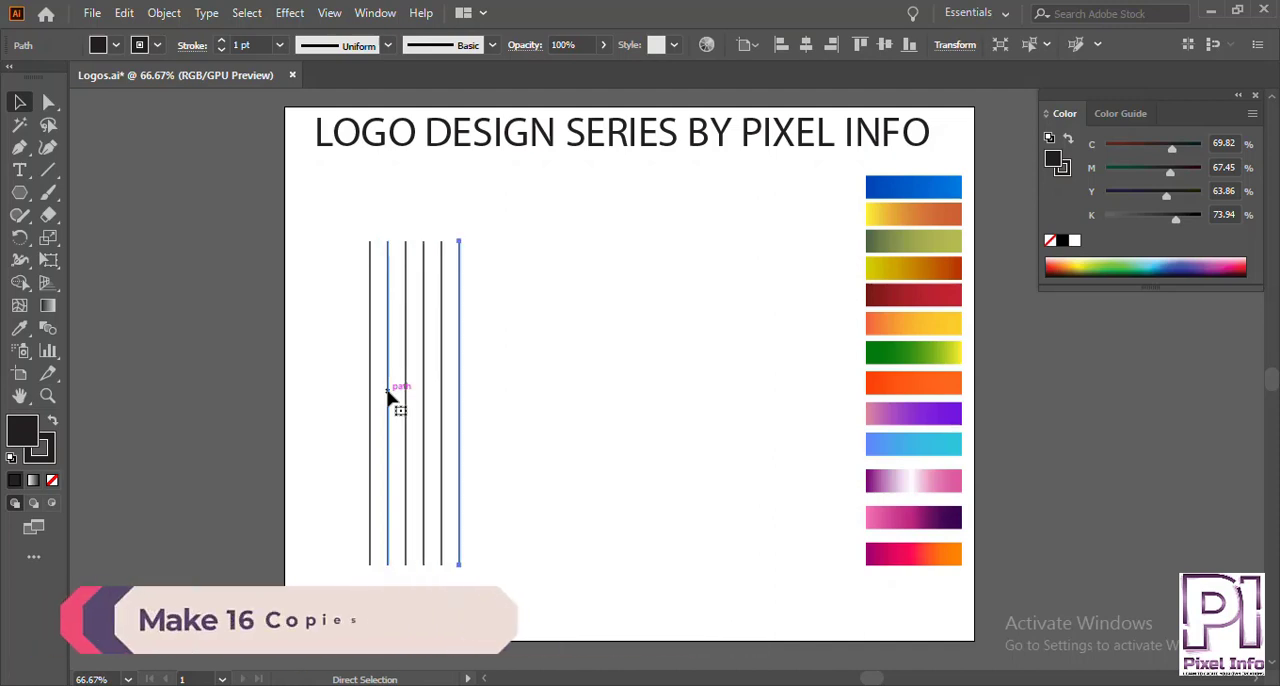
key(ctrl+d)
key(ctrl+d)
key(ctrl+d)
key(ctrl+d)
key(ctrl+d)
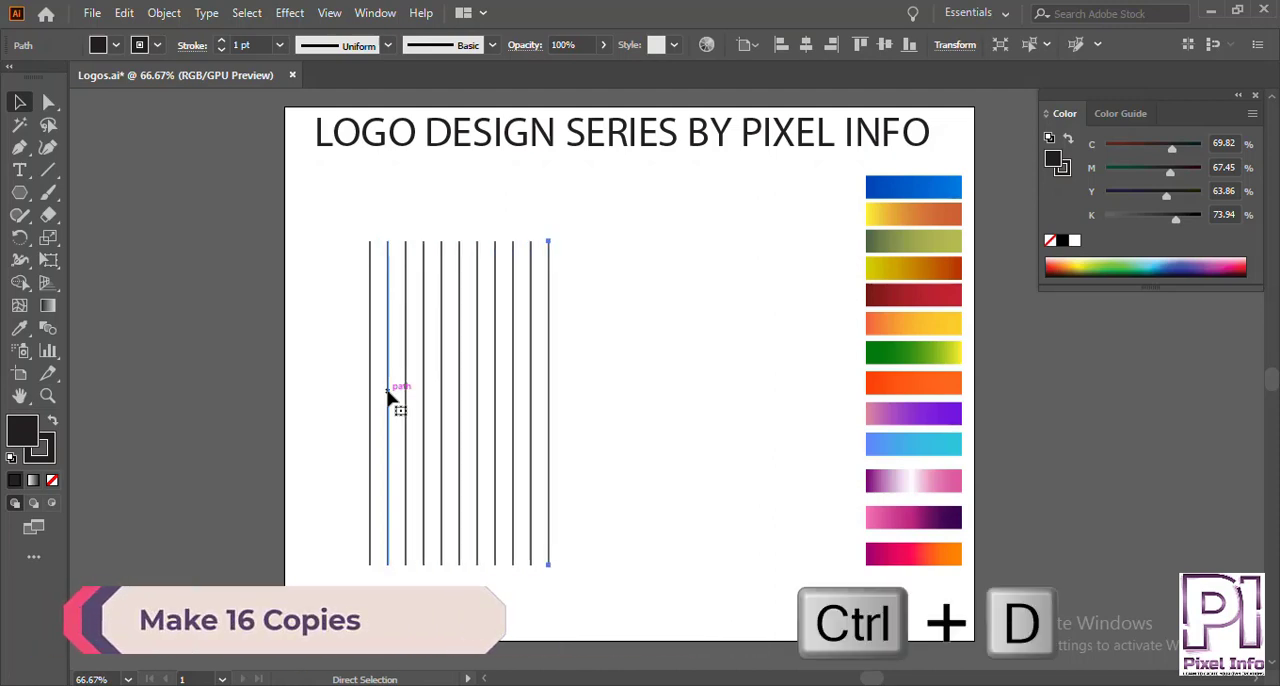
key(ctrl+d)
key(ctrl+d)
key(ctrl+d)
key(ctrl+d)
key(ctrl+d)
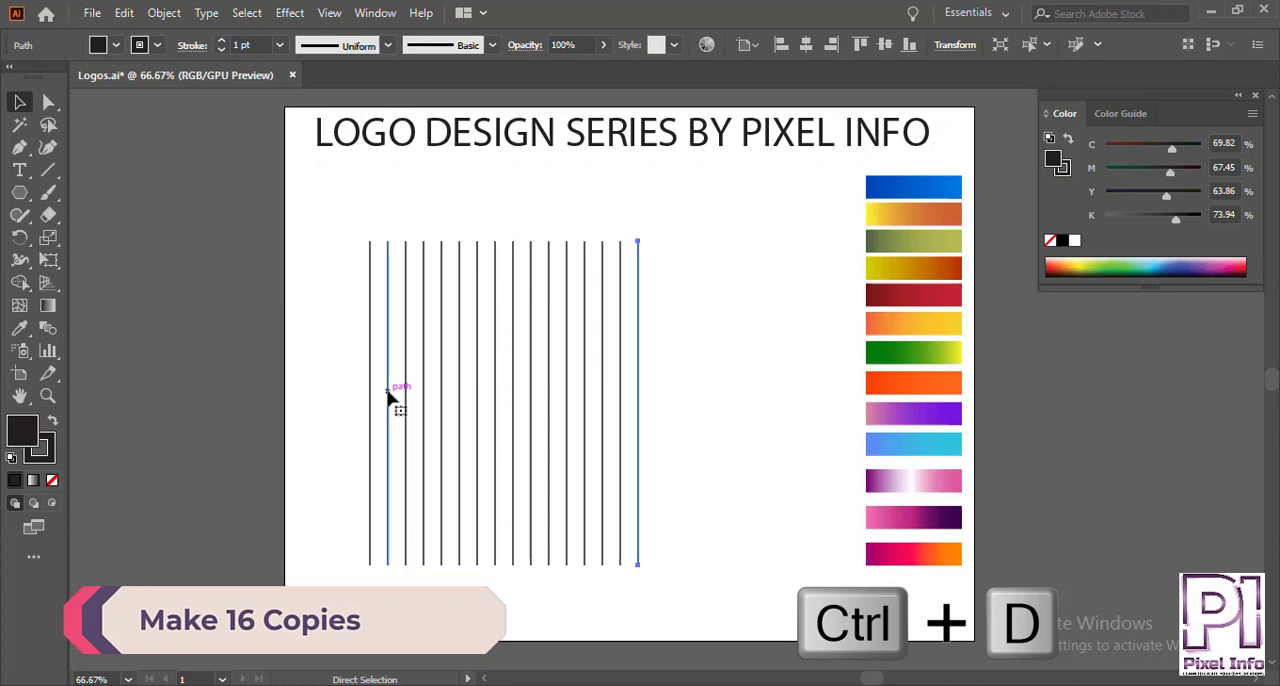
key(ctrl+d)
key(ctrl+d)
Group all the vertical lines and move the group to the right toward the artboard's centre.
drag(334, 316, 703, 371)
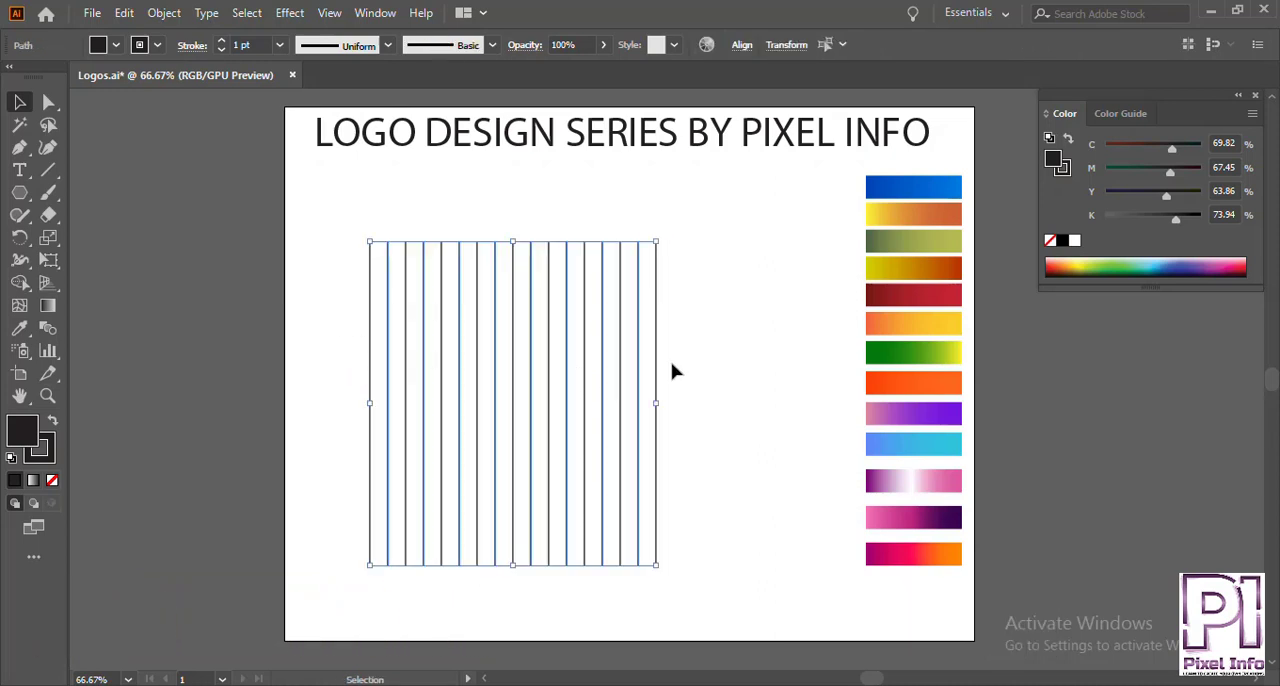
key(ctrl+g)
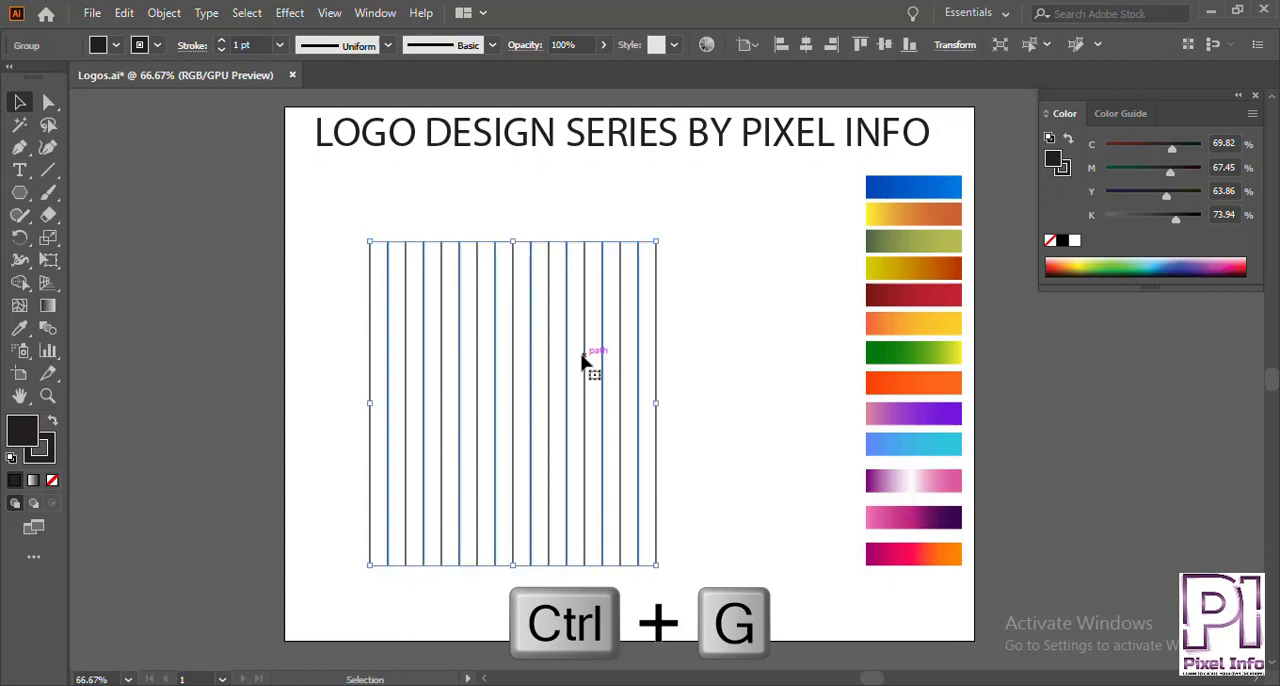
drag(583, 362, 654, 366)
click(337, 322)
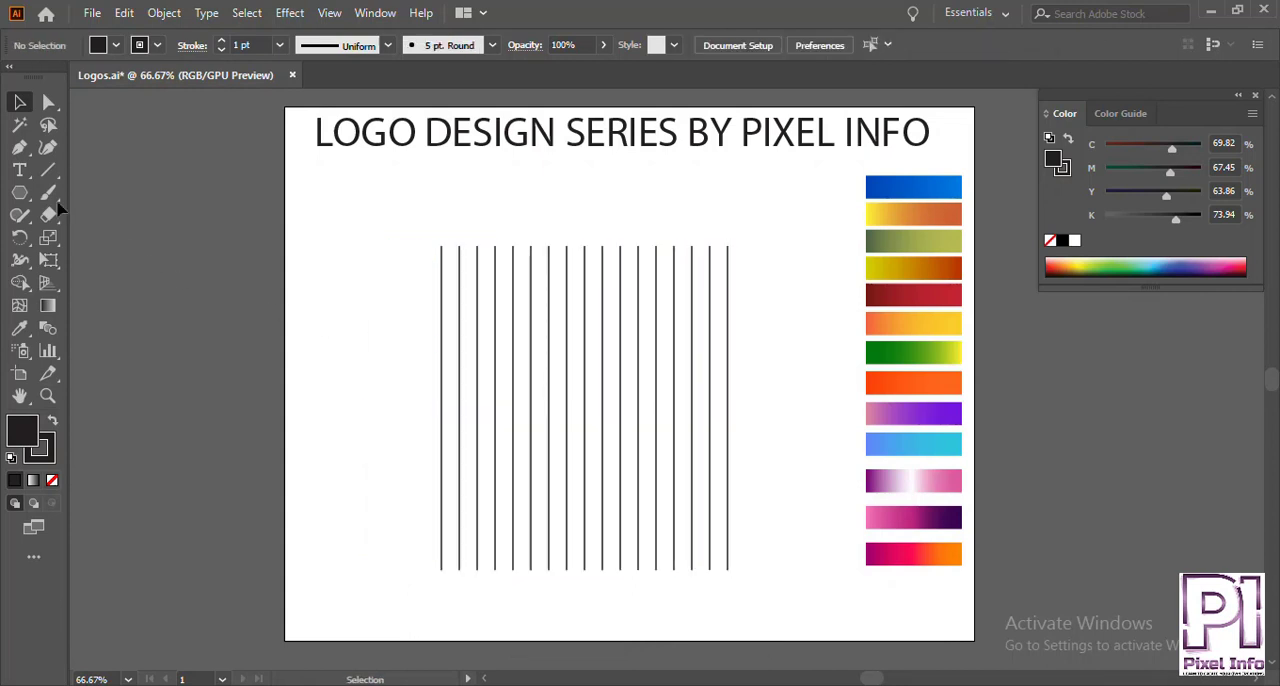
Draw a triangle with the Polygon tool left of the line group and set its fill to none.
click(19, 192)
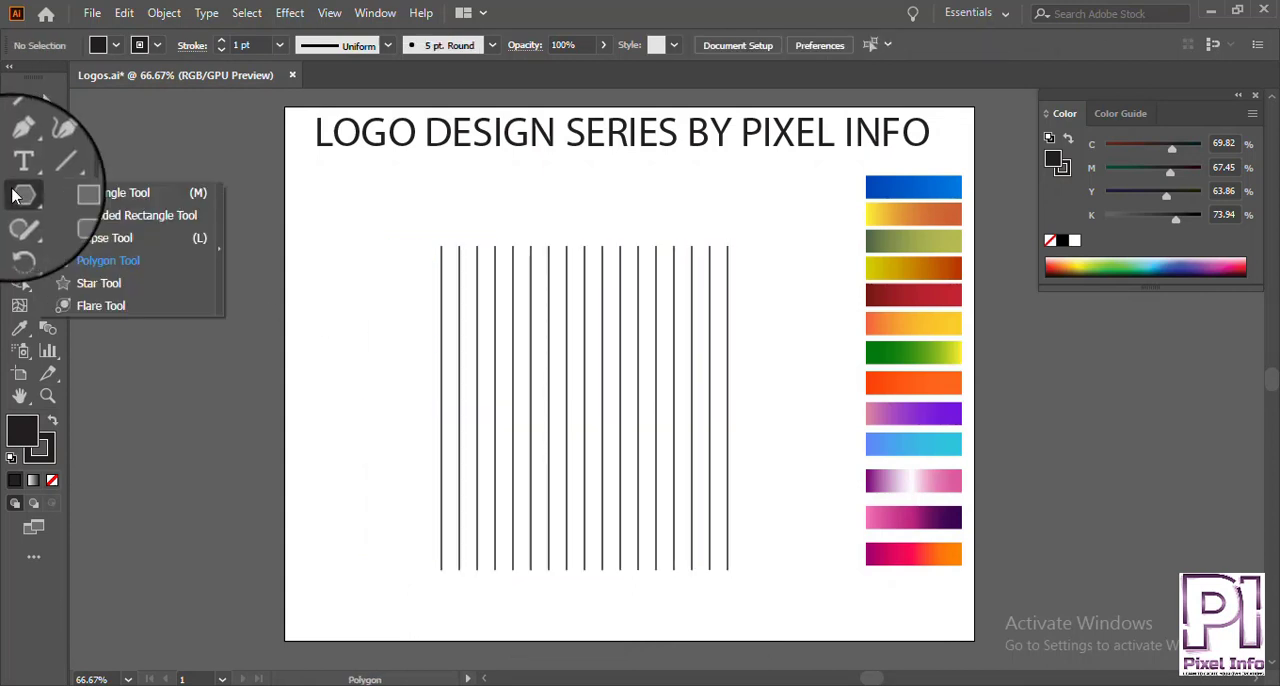
click(110, 260)
drag(363, 323, 410, 364)
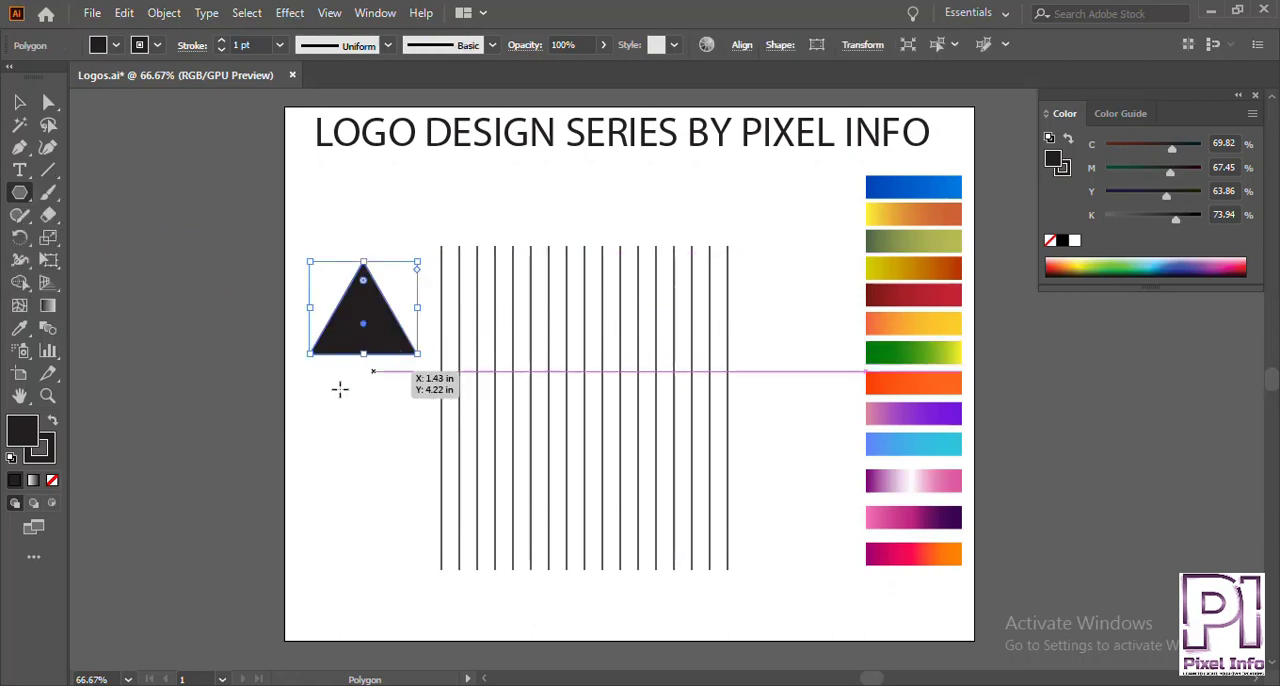
click(52, 480)
click(19, 101)
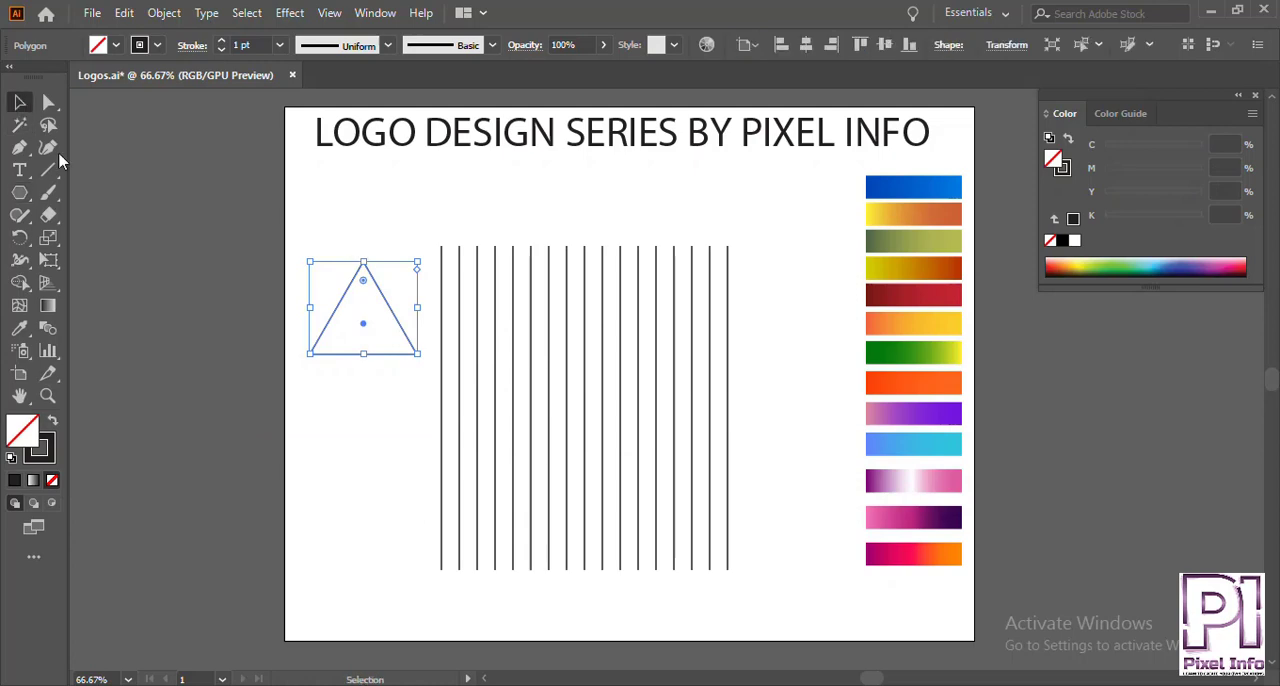
Rotate the line group to an angle of 30°.
click(398, 363)
click(441, 305)
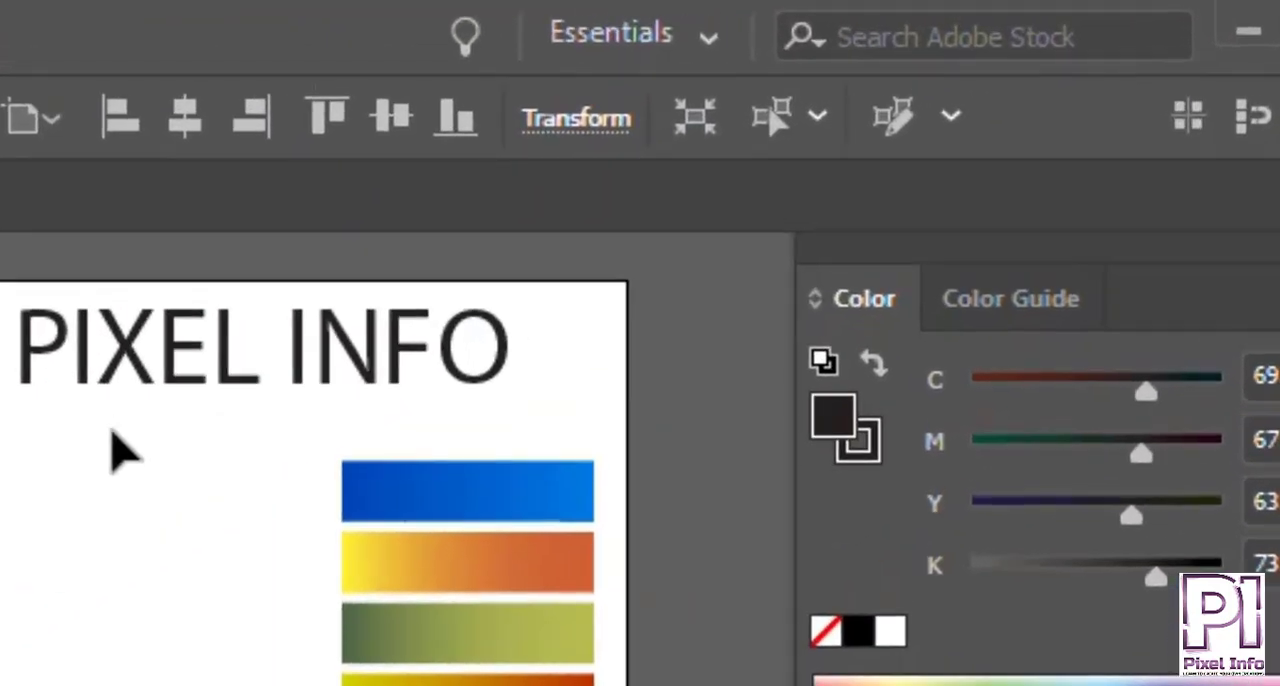
click(548, 133)
click(234, 323)
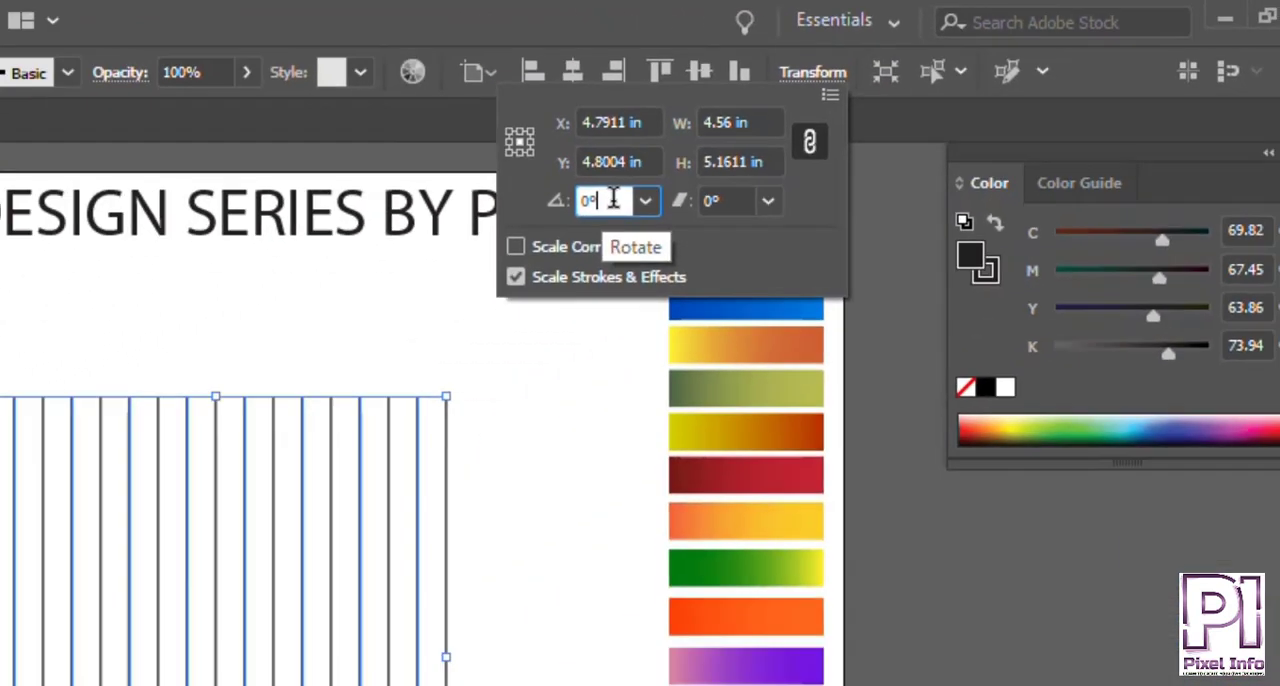
key(Down)
key(Up)
key(Up)
key(Up)
key(Up)
key(Up)
key(Up)
key(Up)
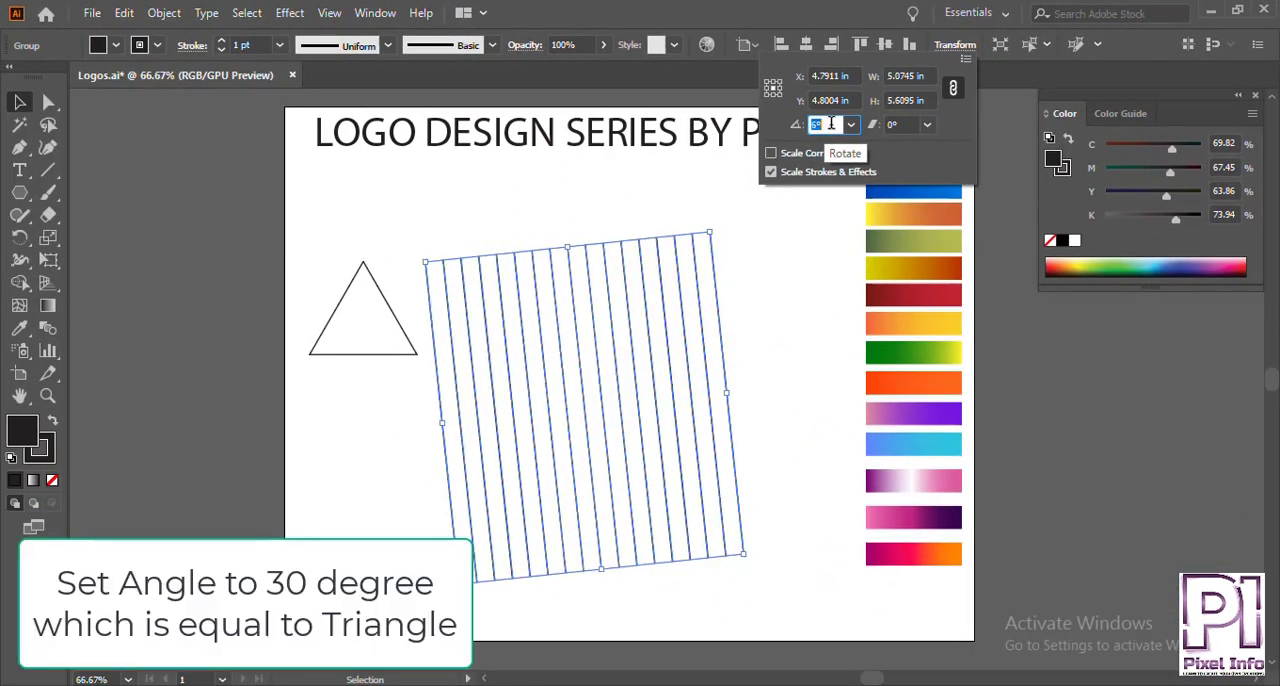
key(Up)
key(Up)
key(Up)
key(Up)
key(Up)
key(Up)
key(Up)
key(Up)
key(Up)
key(Up)
key(Up)
key(Up)
key(Up)
key(Up)
key(Up)
key(Up)
key(Up)
key(Up)
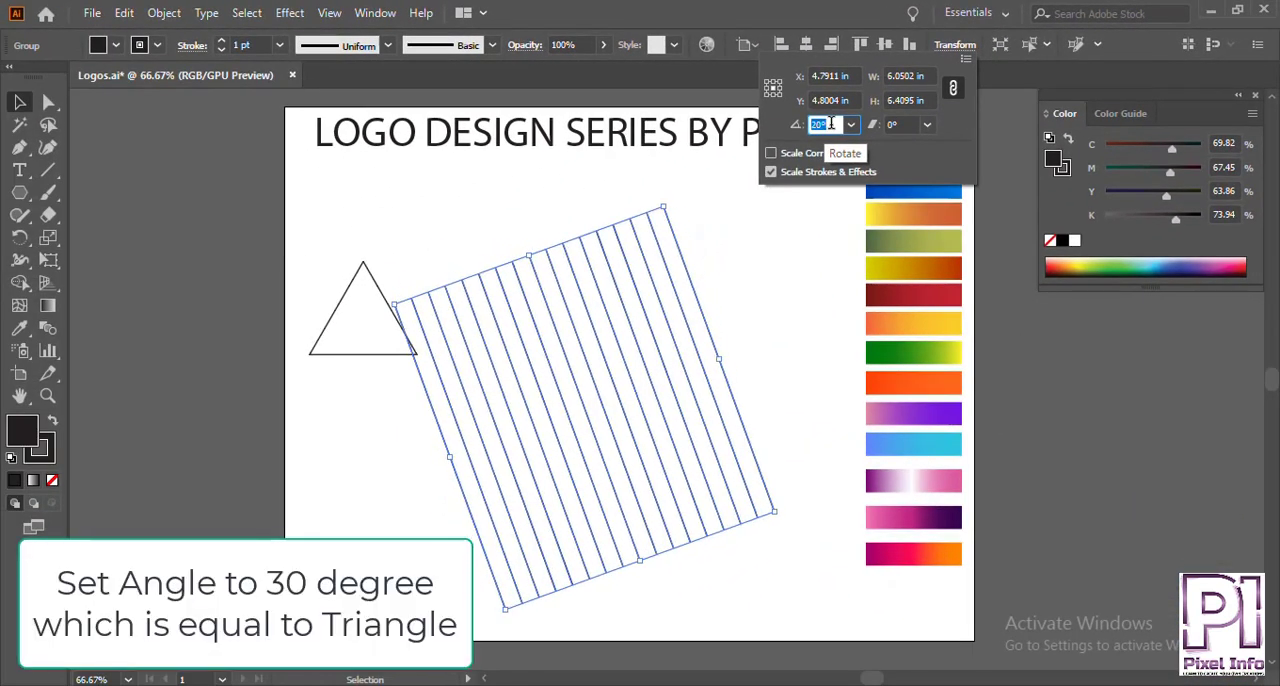
key(Up)
key(Up)
key(Up)
key(Up)
key(Up)
key(Up)
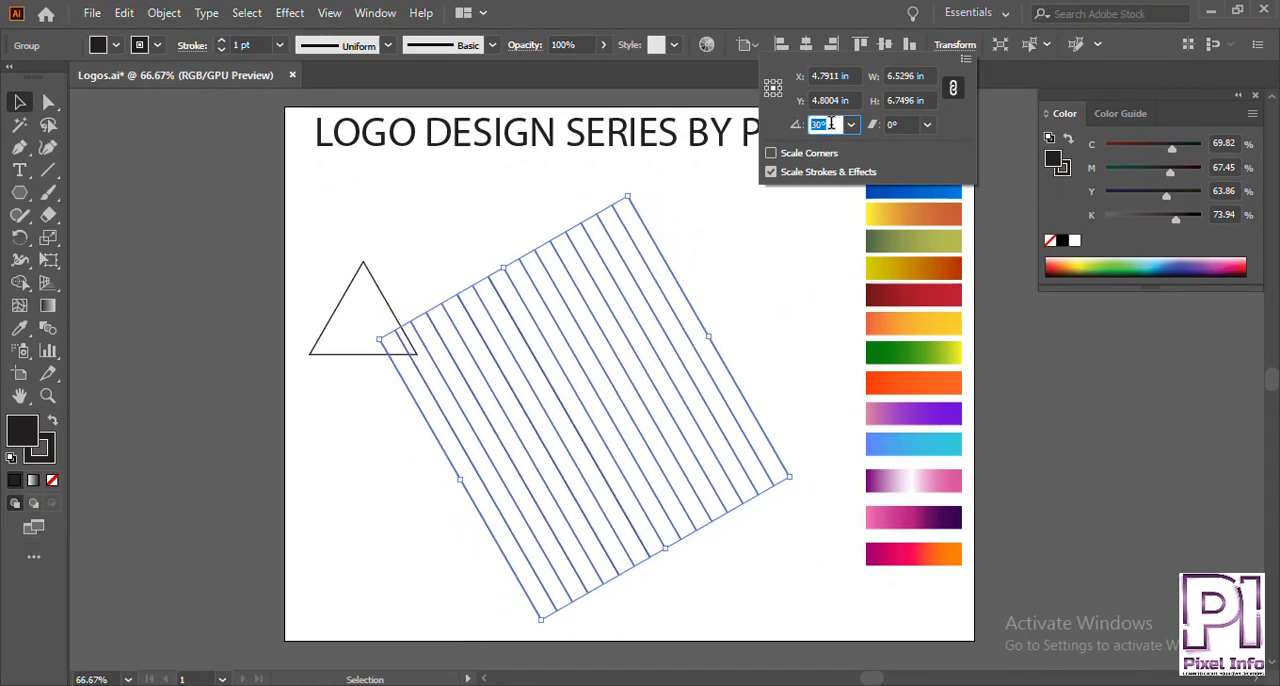
click(769, 255)
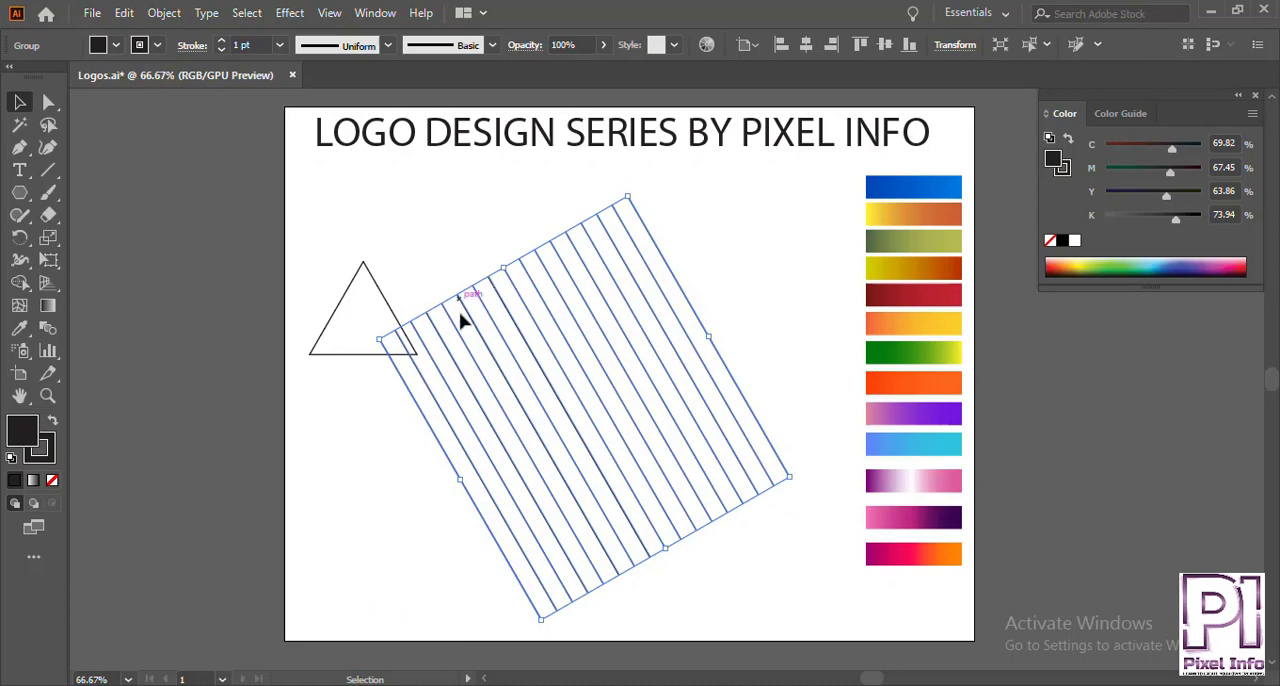
Move the line group against the triangle's right side to compare their slopes, and delete the triangle.
drag(403, 387, 415, 358)
click(394, 356)
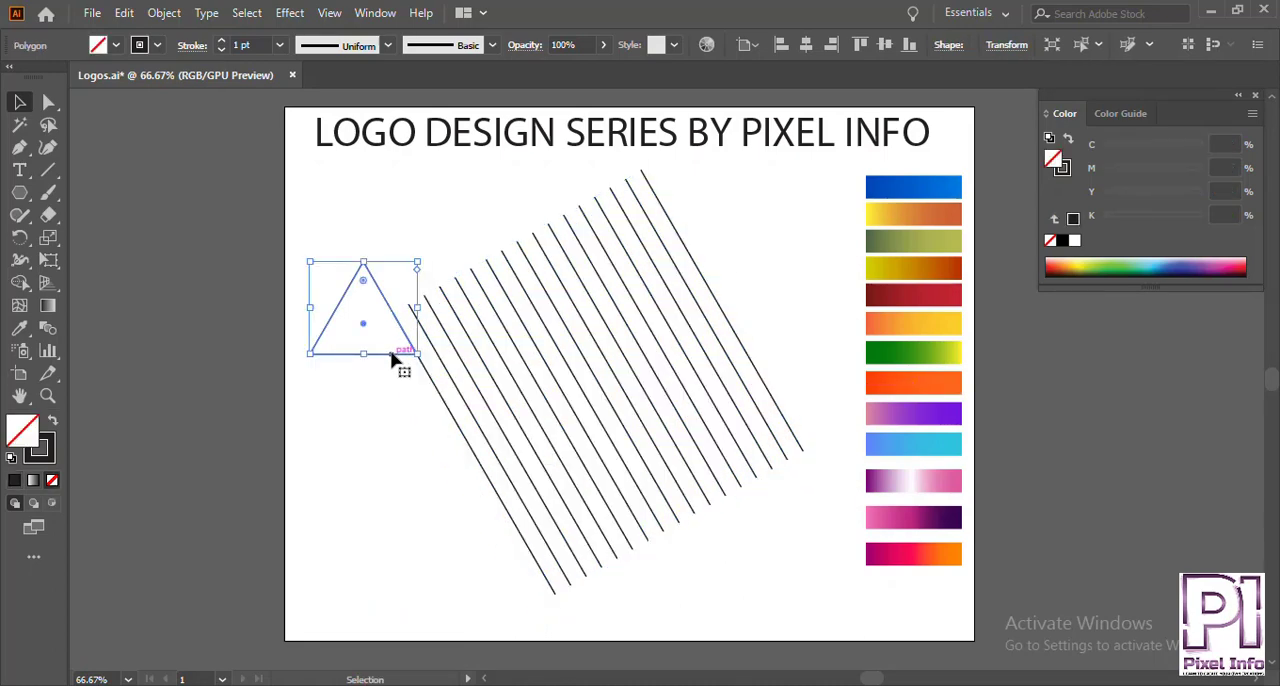
key(Delete)
Shift the tilted line group slightly left and paste a copy of it in front.
drag(725, 320, 703, 327)
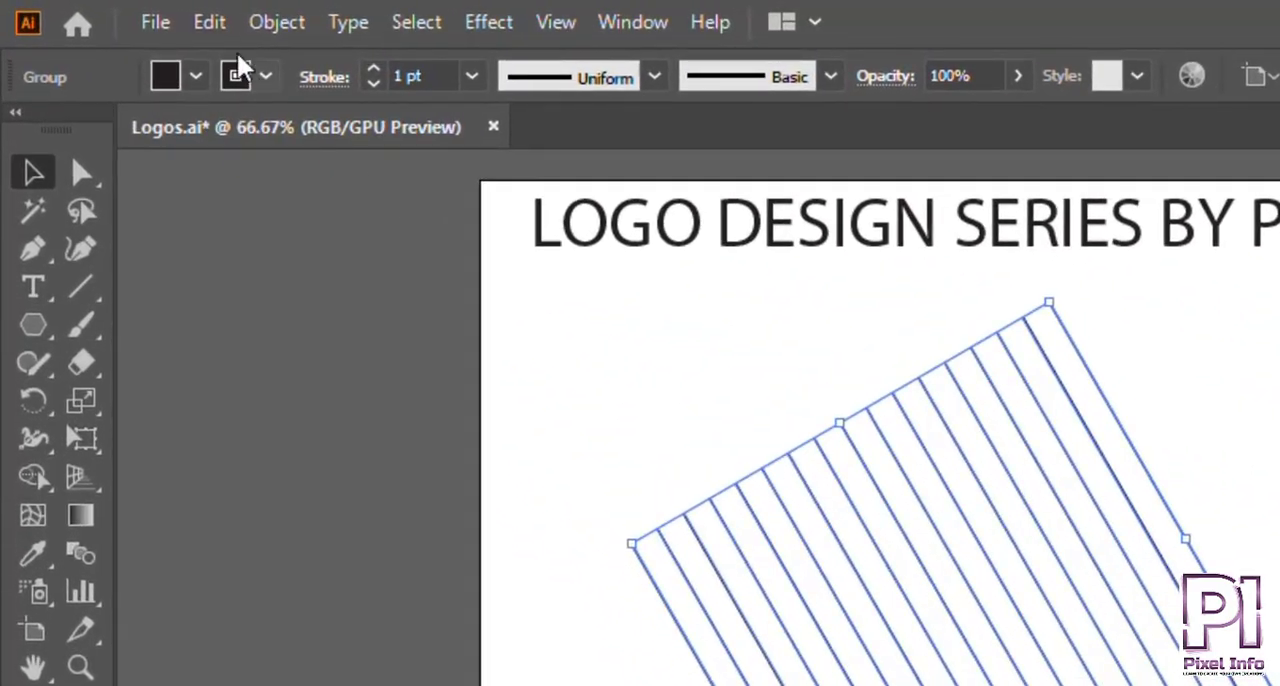
click(212, 25)
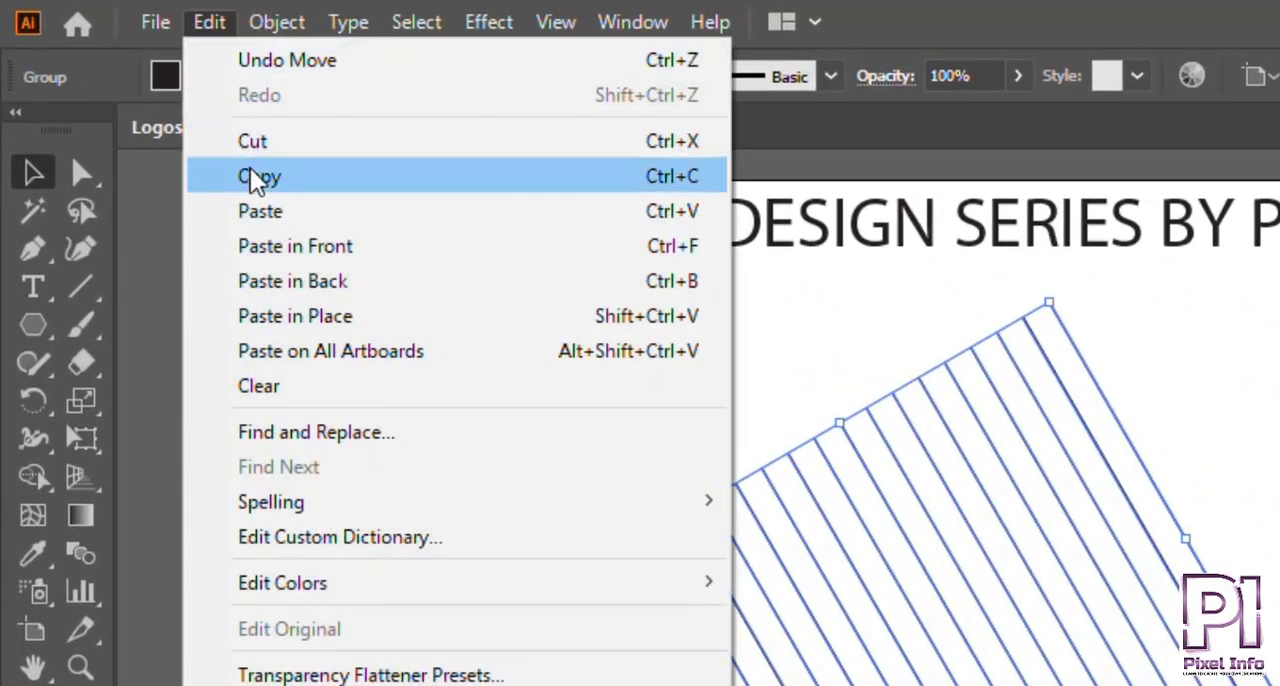
click(252, 180)
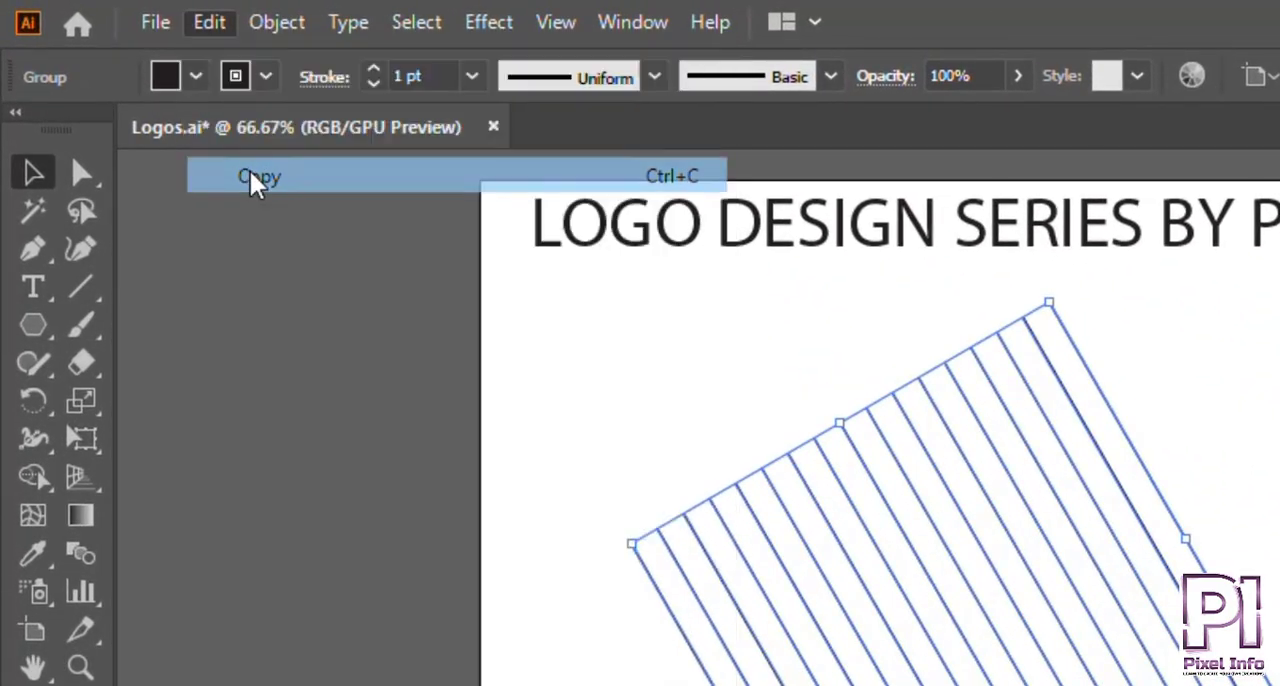
click(209, 22)
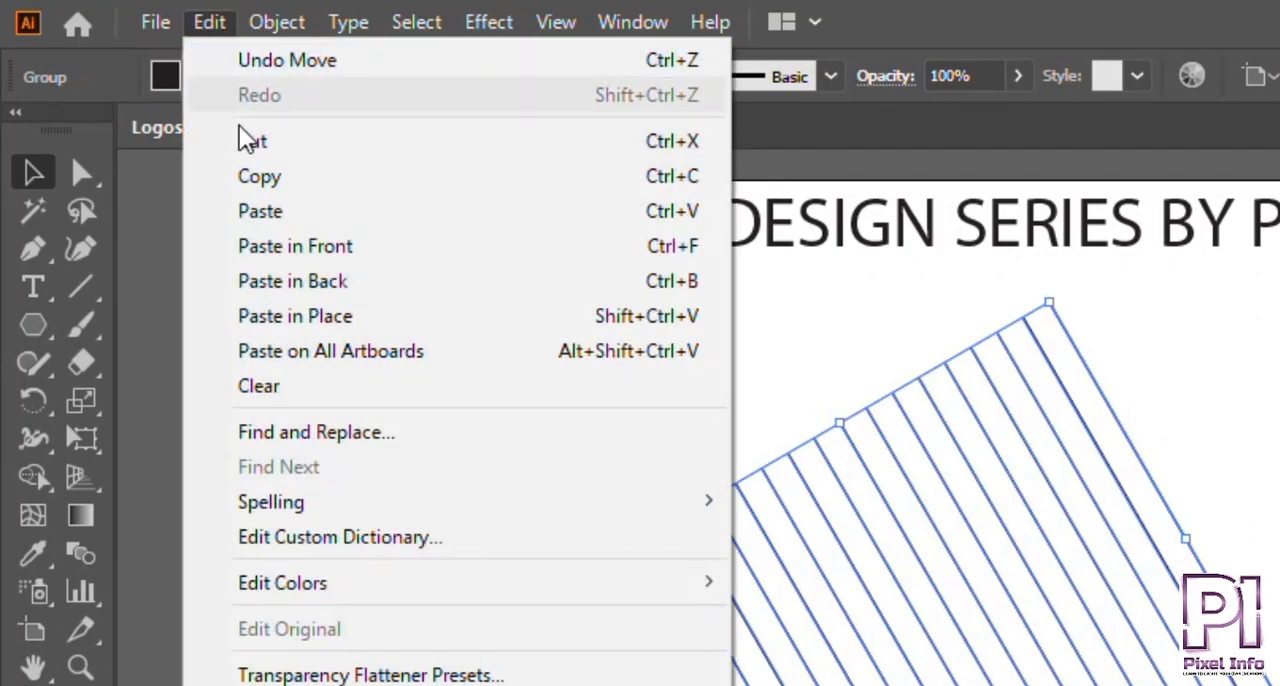
click(263, 248)
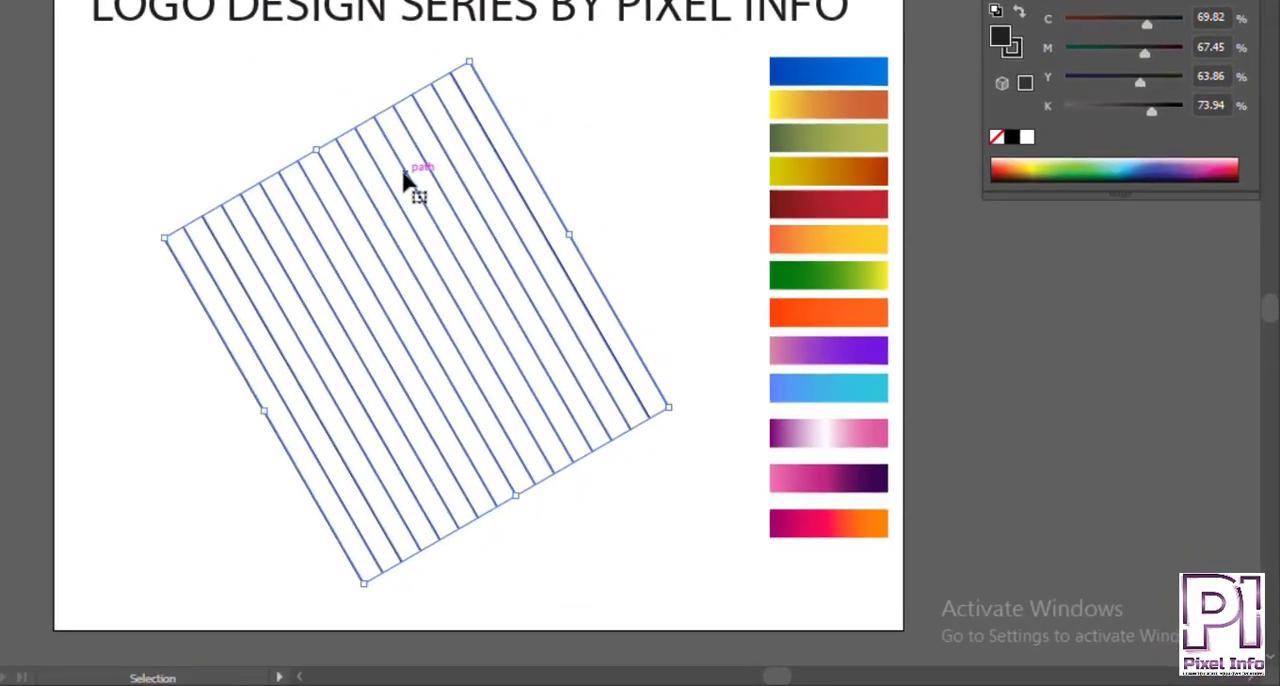
right_click(574, 274)
mouse_move(414, 380)
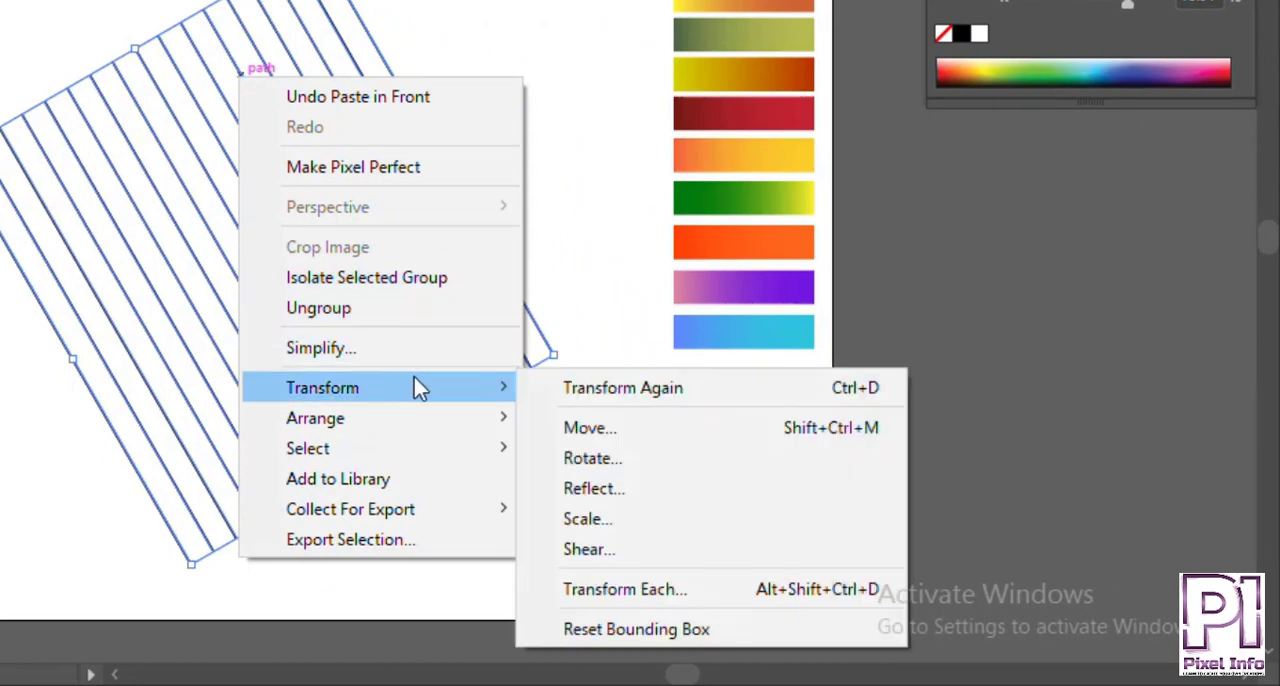
click(631, 460)
click(600, 638)
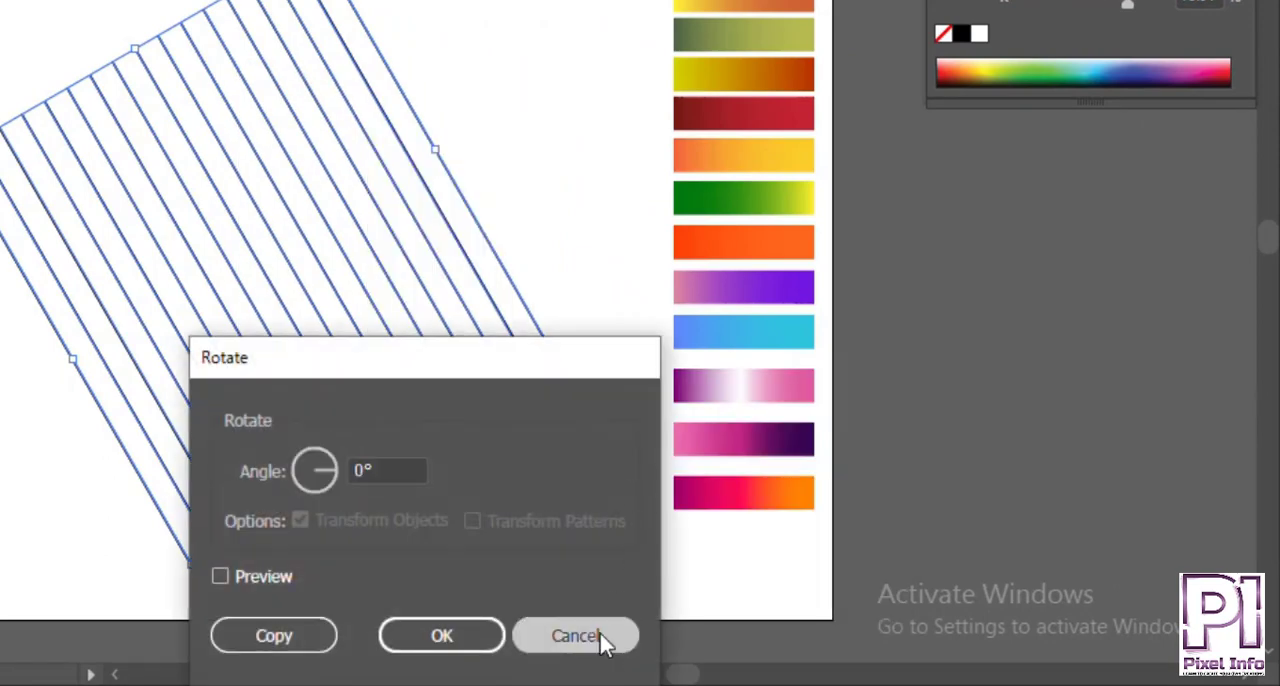
Reflect the pasted line group across the vertical axis to form a crisscross pattern.
right_click(447, 170)
mouse_move(520, 525)
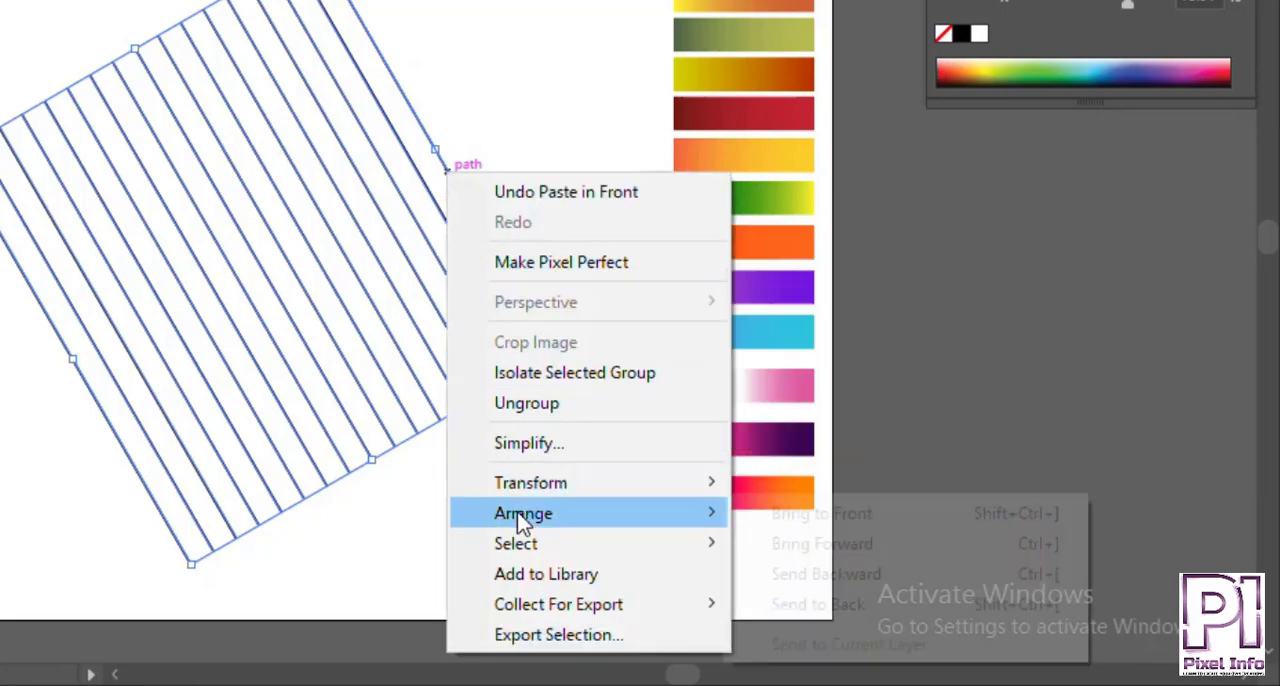
mouse_move(712, 497)
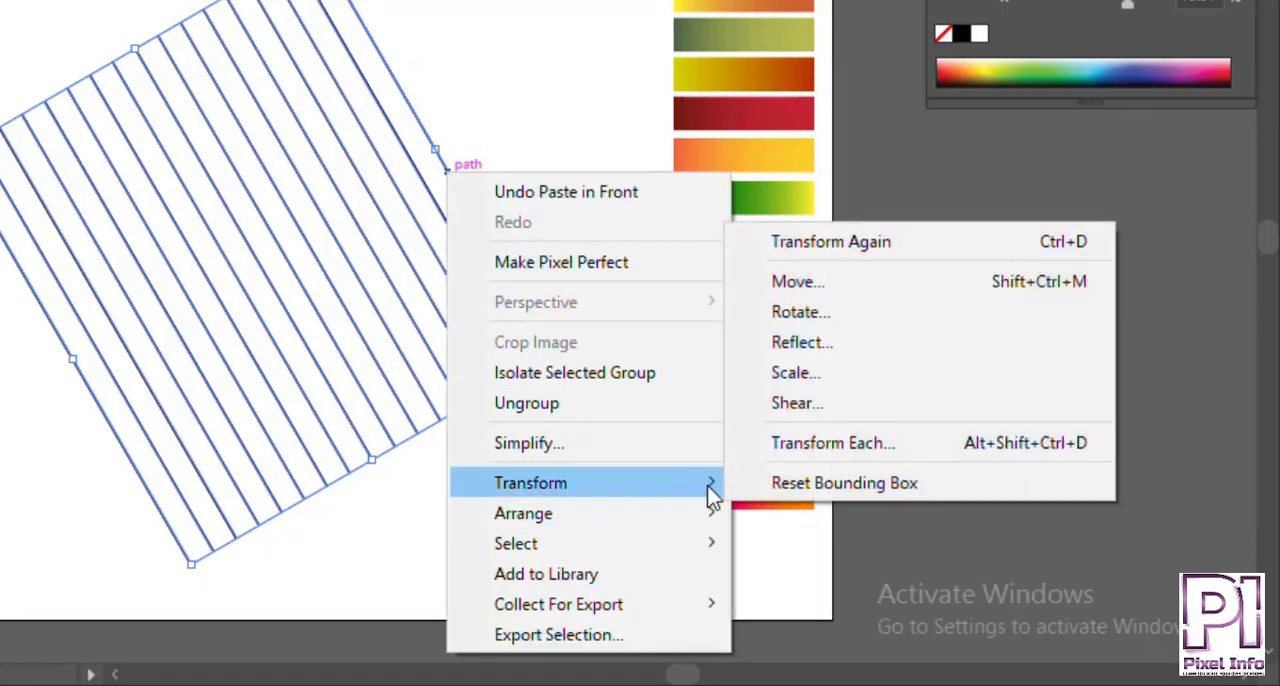
click(827, 348)
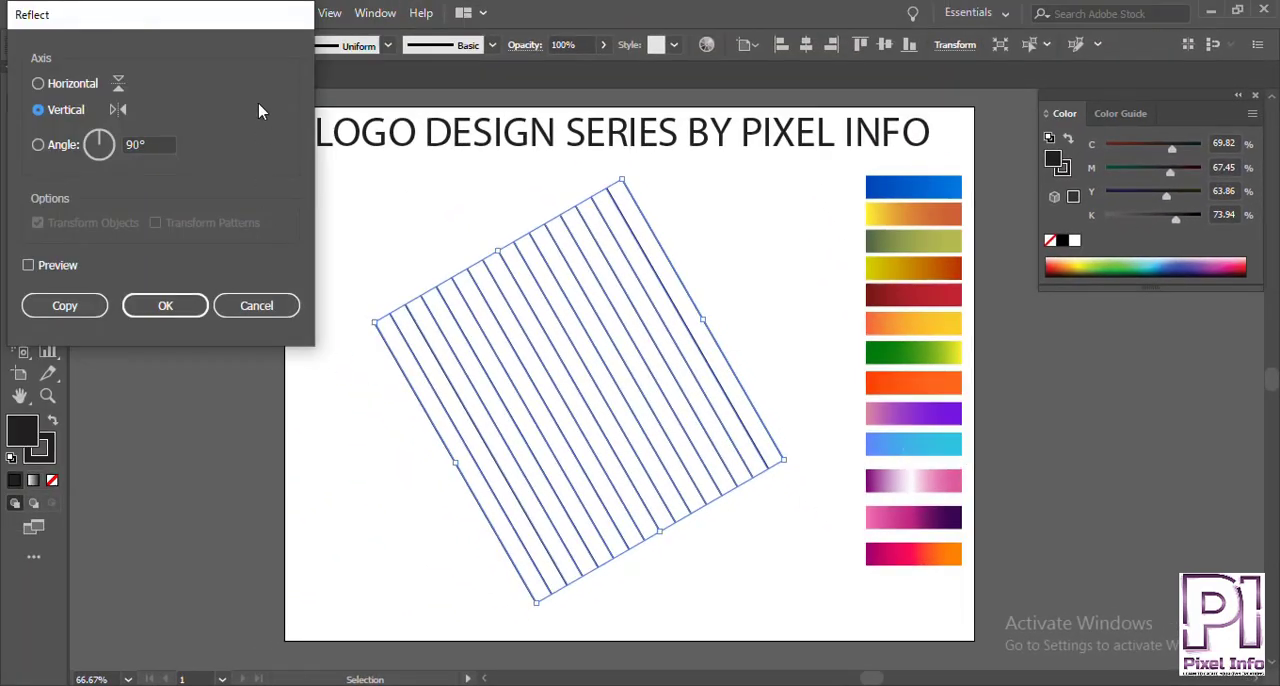
drag(225, 30, 313, 137)
click(188, 414)
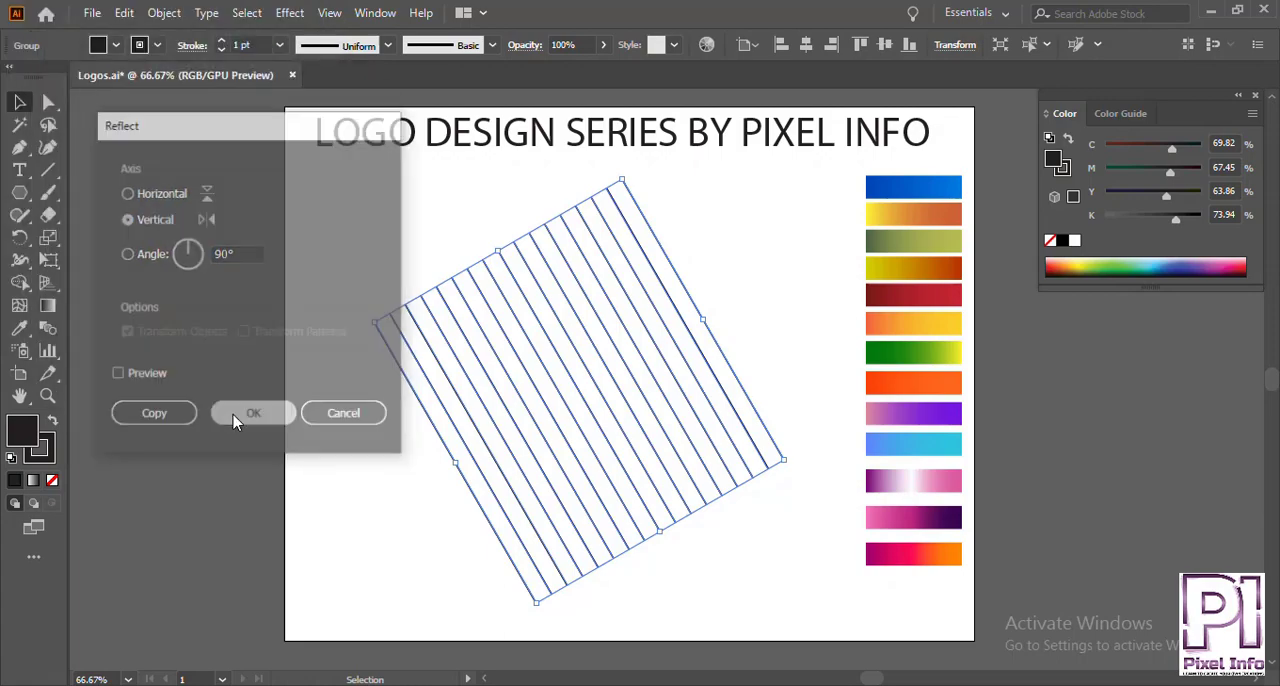
click(307, 346)
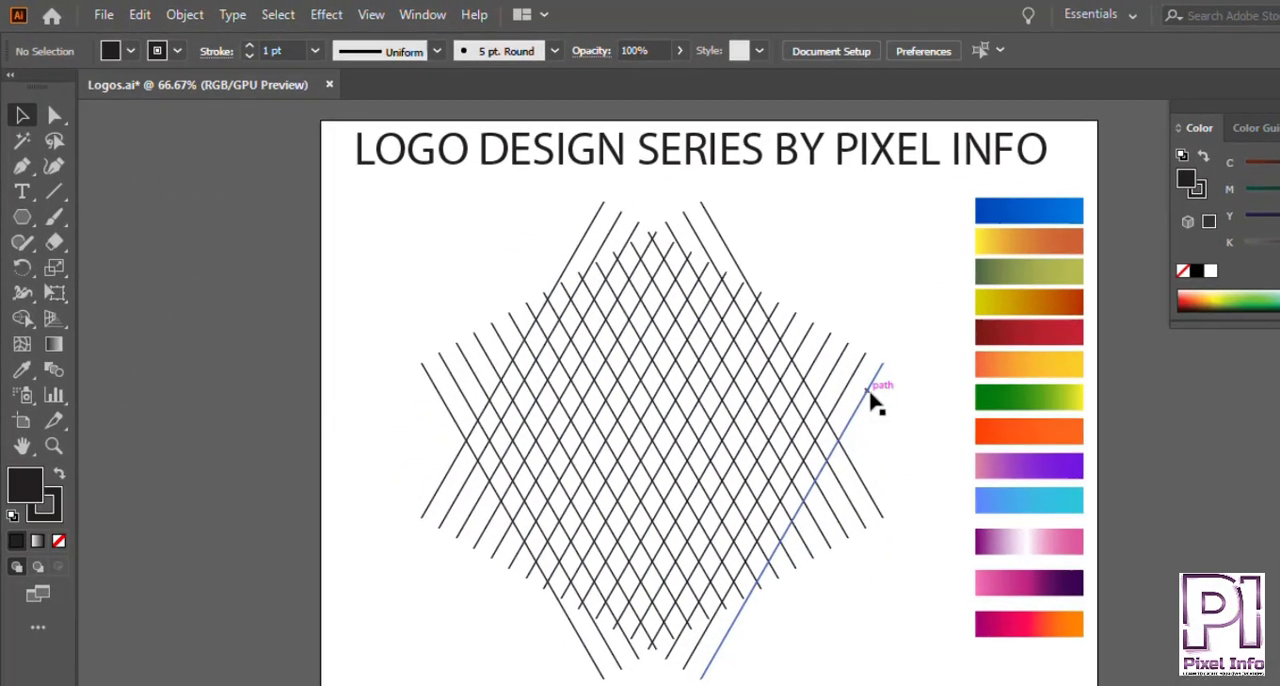
Copy the reflected line group and paste the copy in front.
click(766, 354)
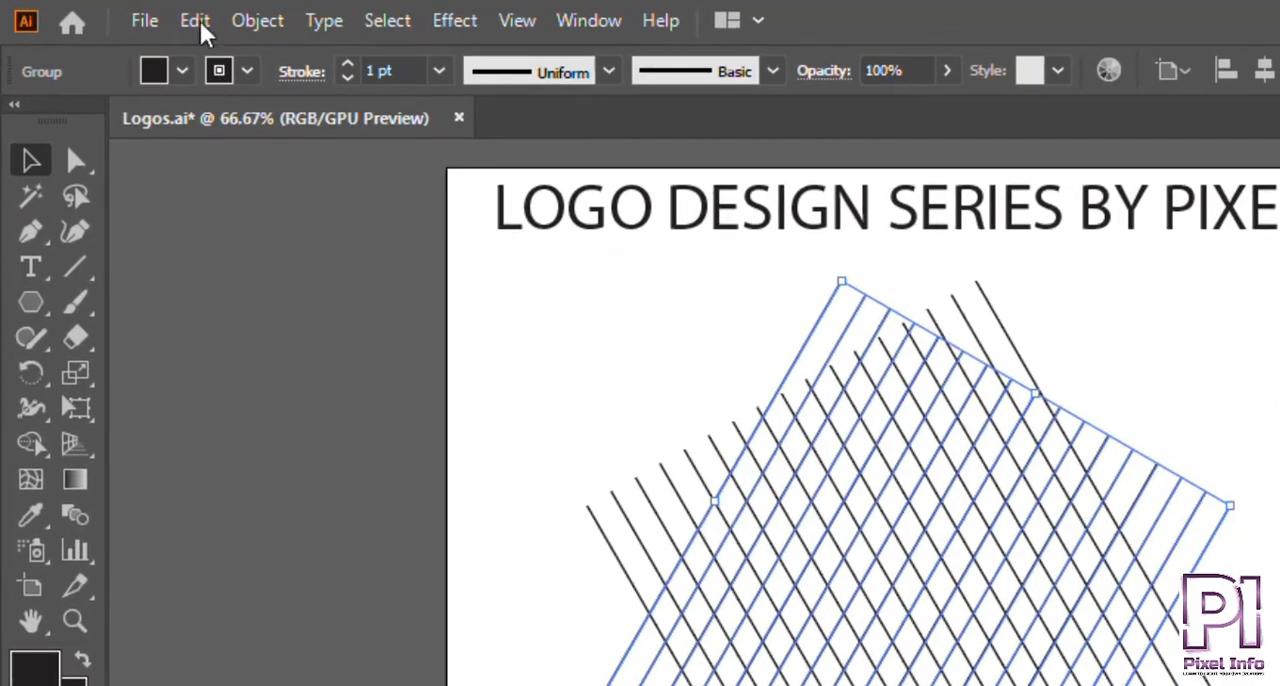
click(124, 12)
click(226, 163)
click(193, 22)
click(234, 221)
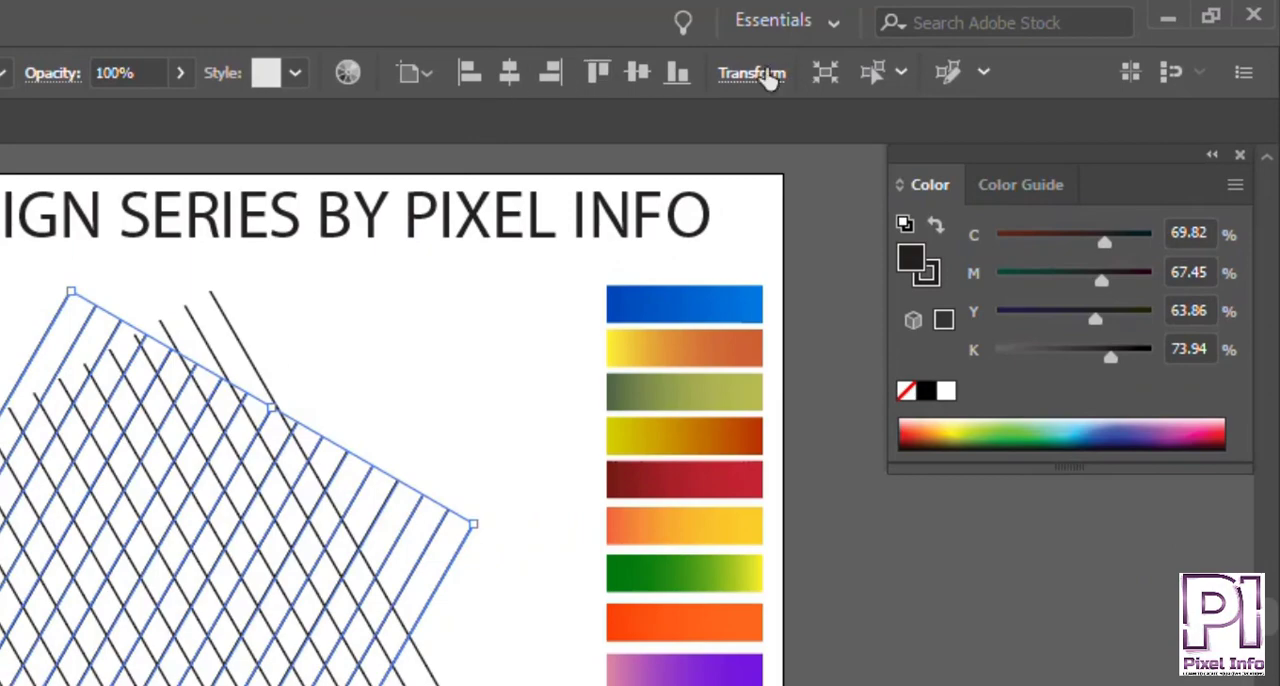
Set the newest line group's rotation to 270° so its lines run horizontally across the crisscross.
click(769, 78)
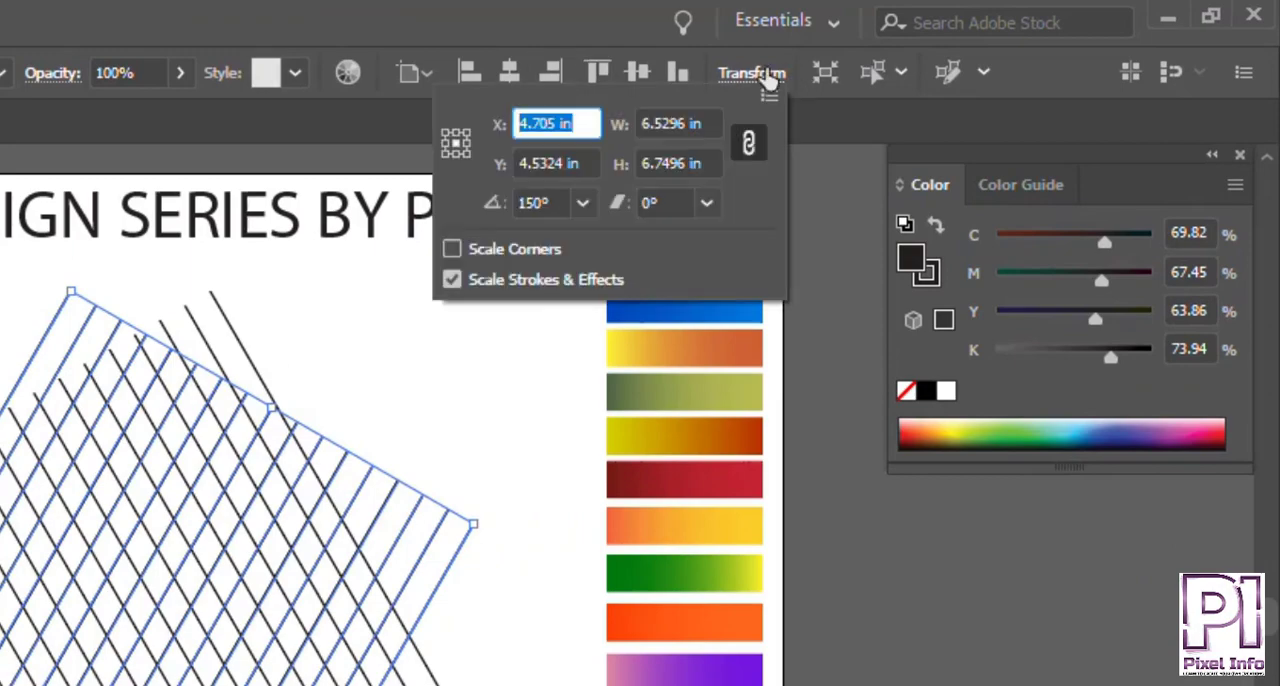
click(583, 203)
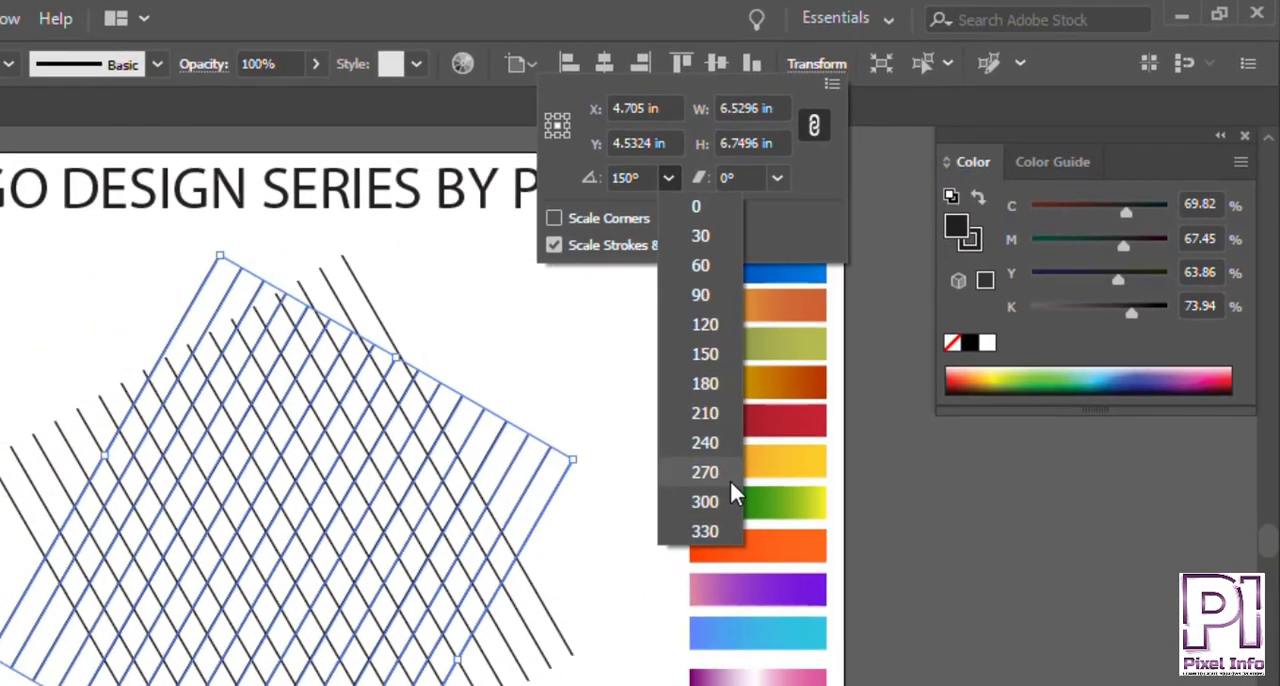
click(630, 538)
click(815, 289)
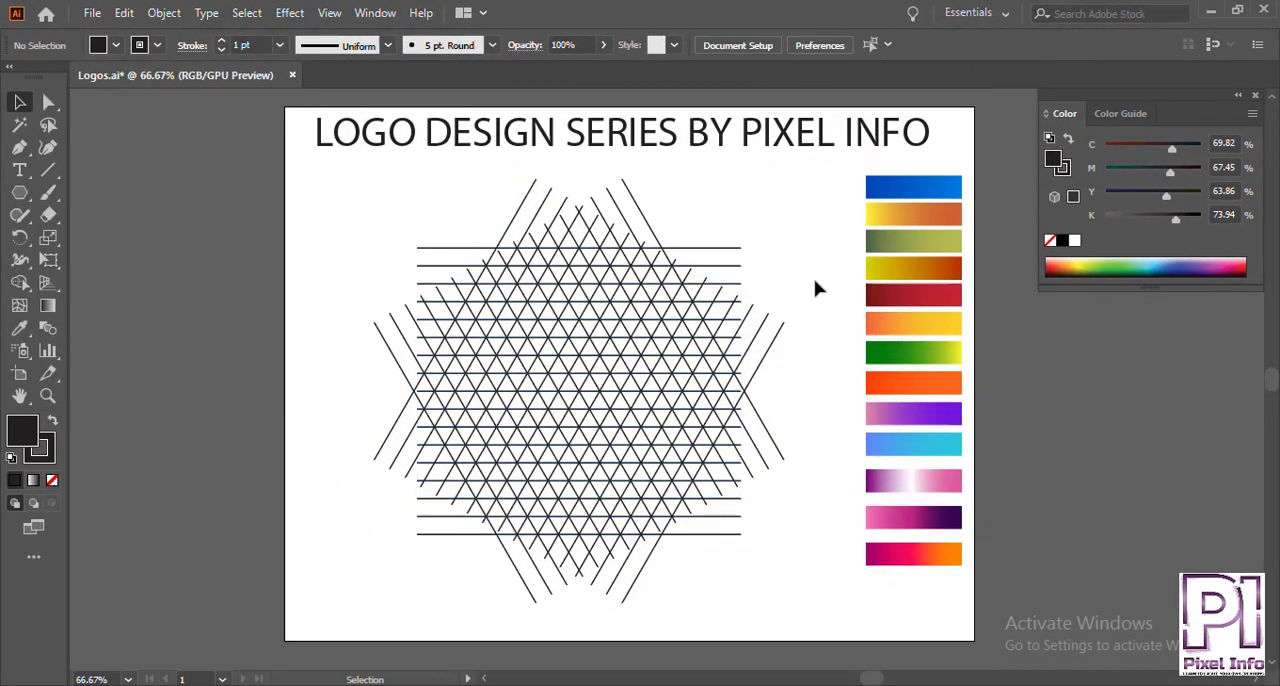
Select all the lines of the triangular grid and activate the Shape Builder tool on them.
scroll(676, 356, up, 2)
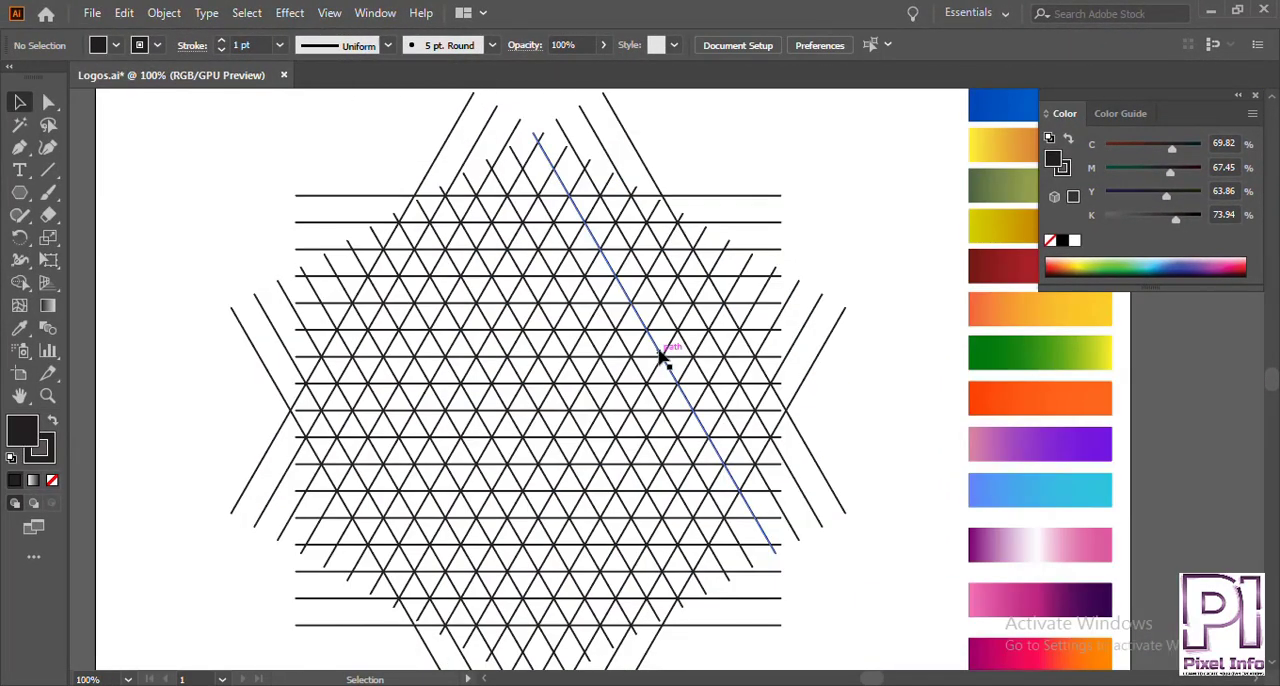
scroll(660, 357, down, 1)
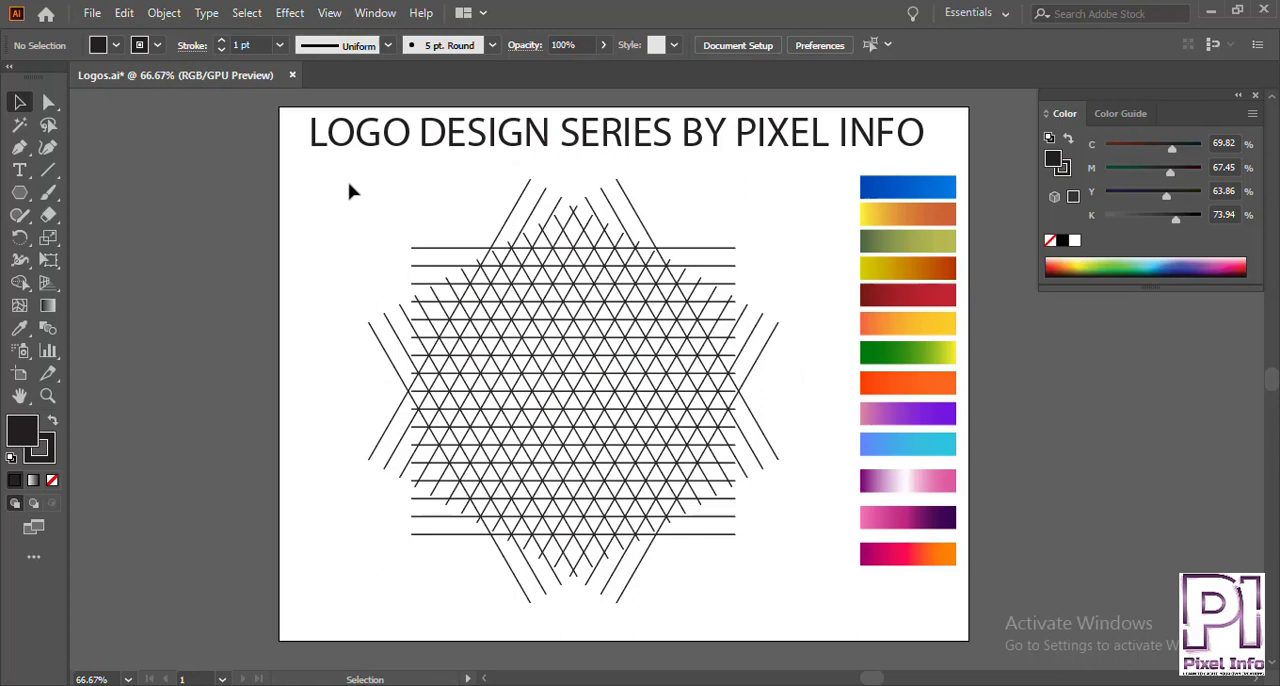
drag(806, 618, 808, 618)
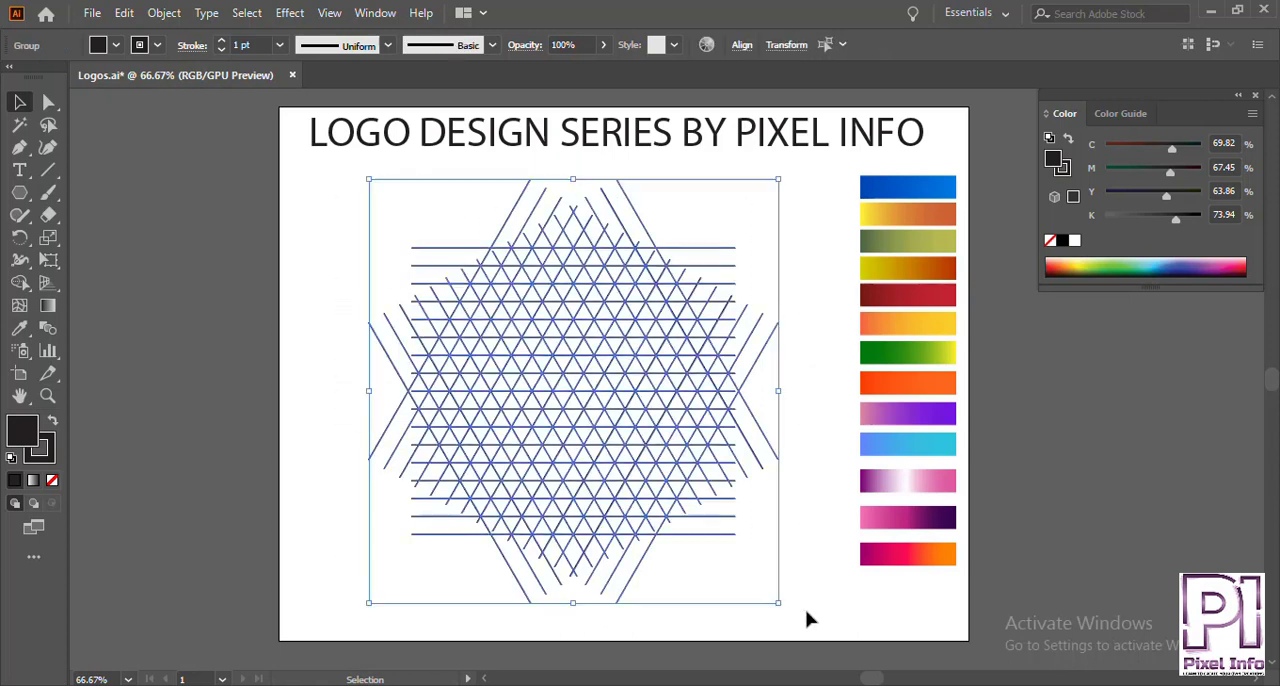
click(19, 282)
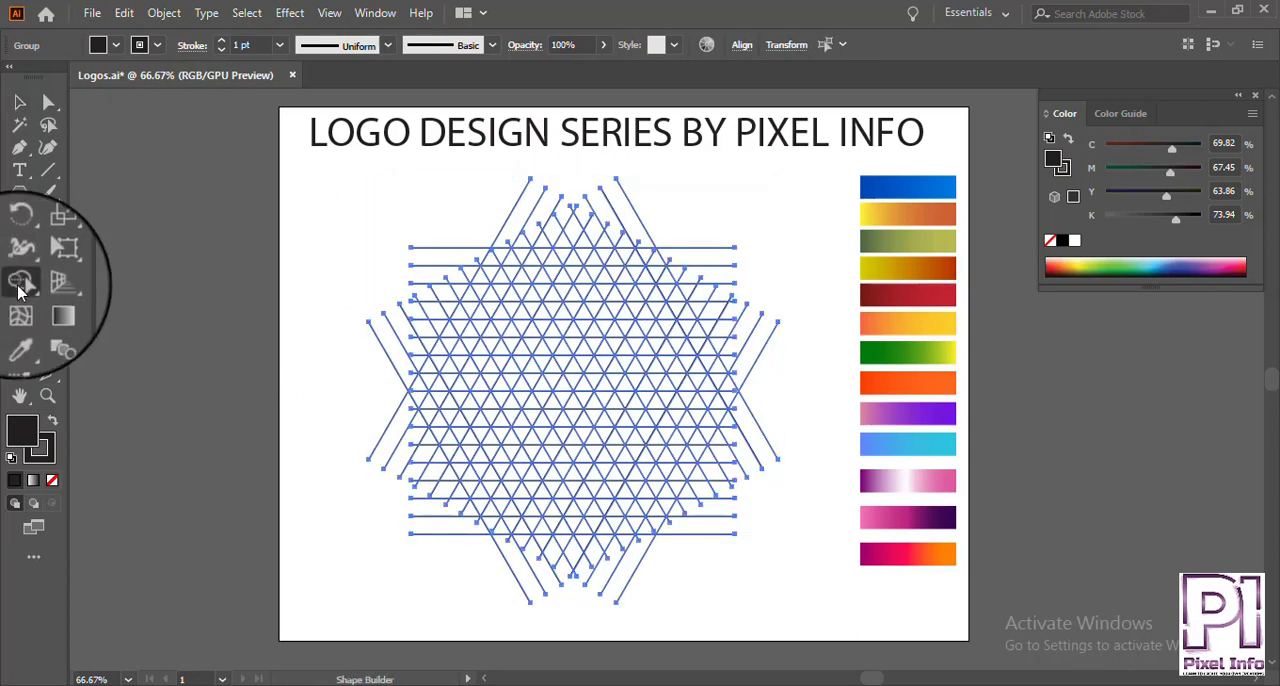
click(95, 283)
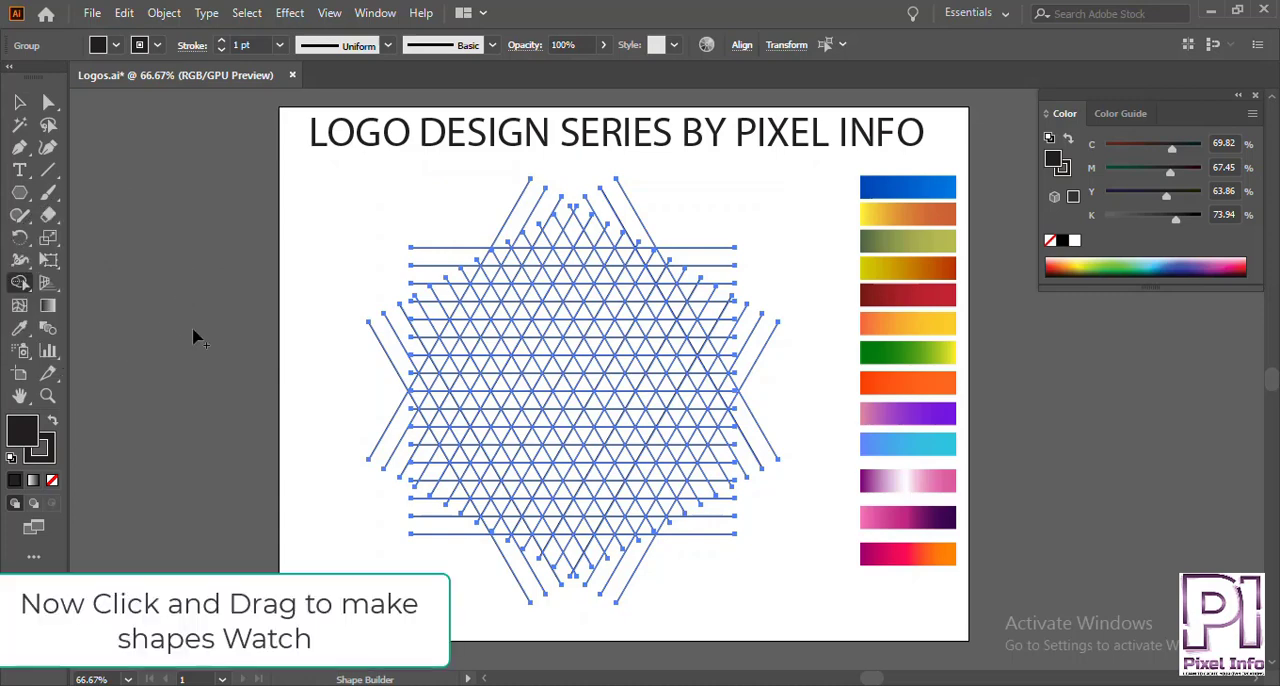
scroll(580, 393, up, 1)
scroll(580, 393, up, 2)
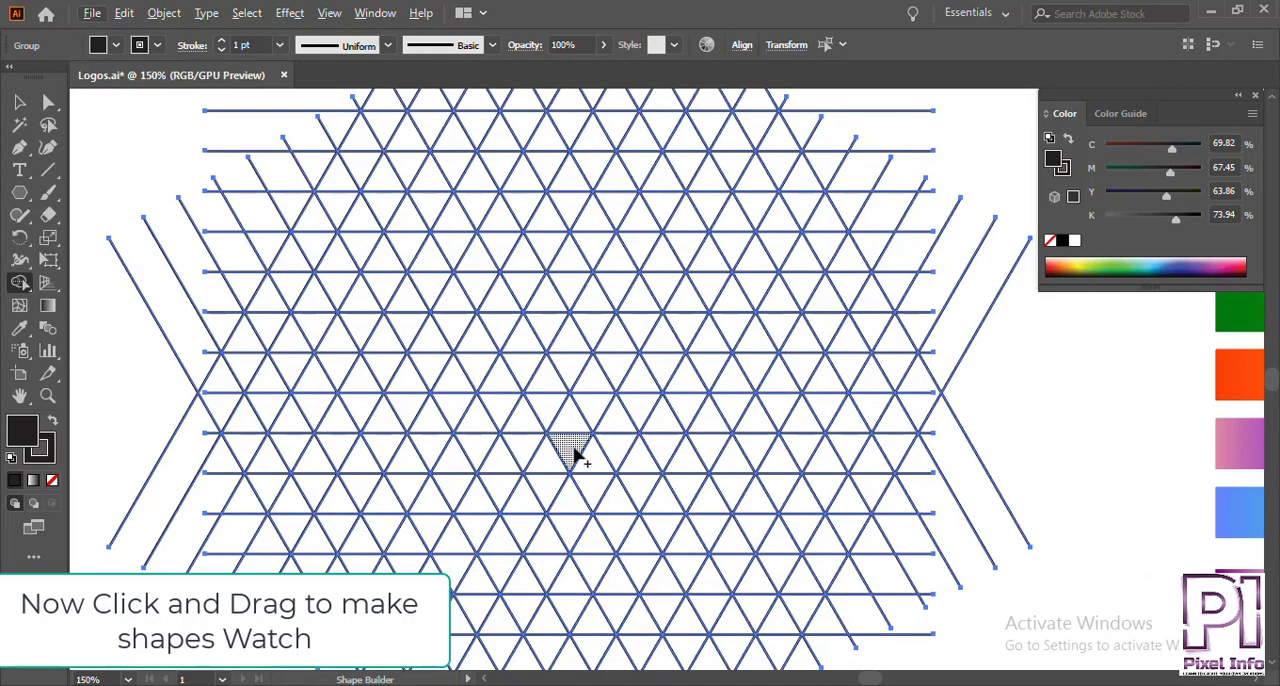
Merge grid triangles into one shape: a diagonal stem with a pointed foot and a long horizontal bar from its upper end.
drag(570, 440, 570, 428)
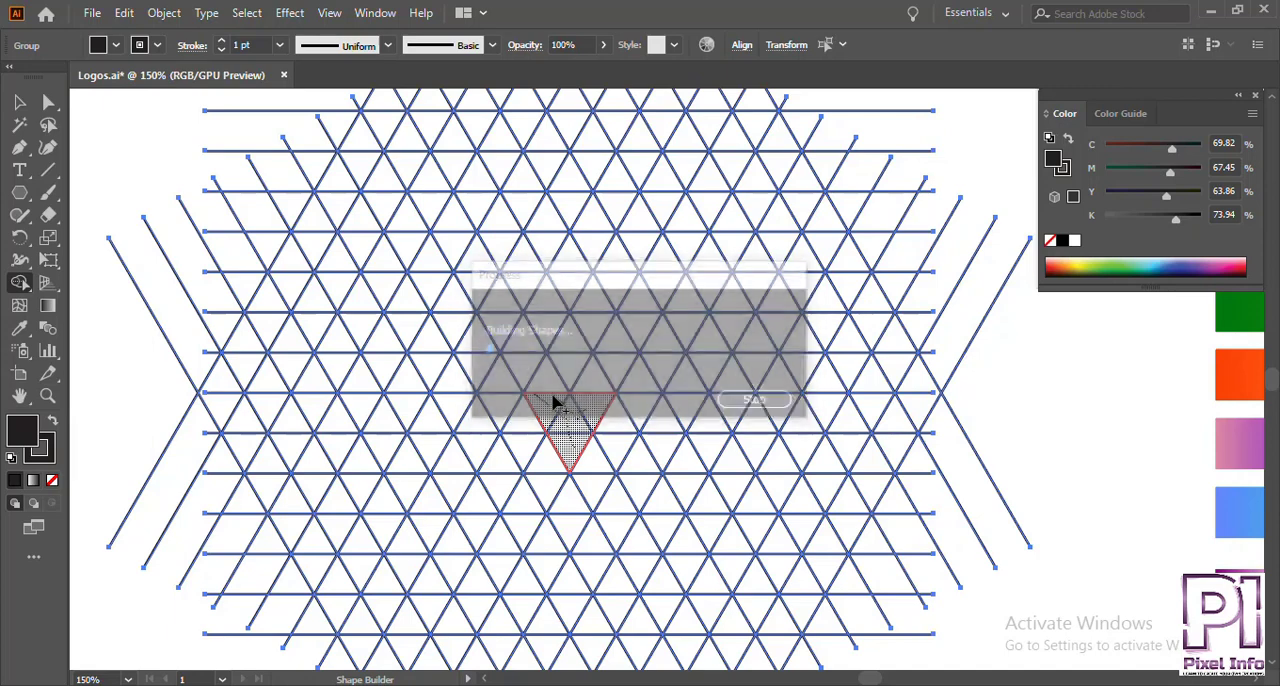
key(ctrl+z)
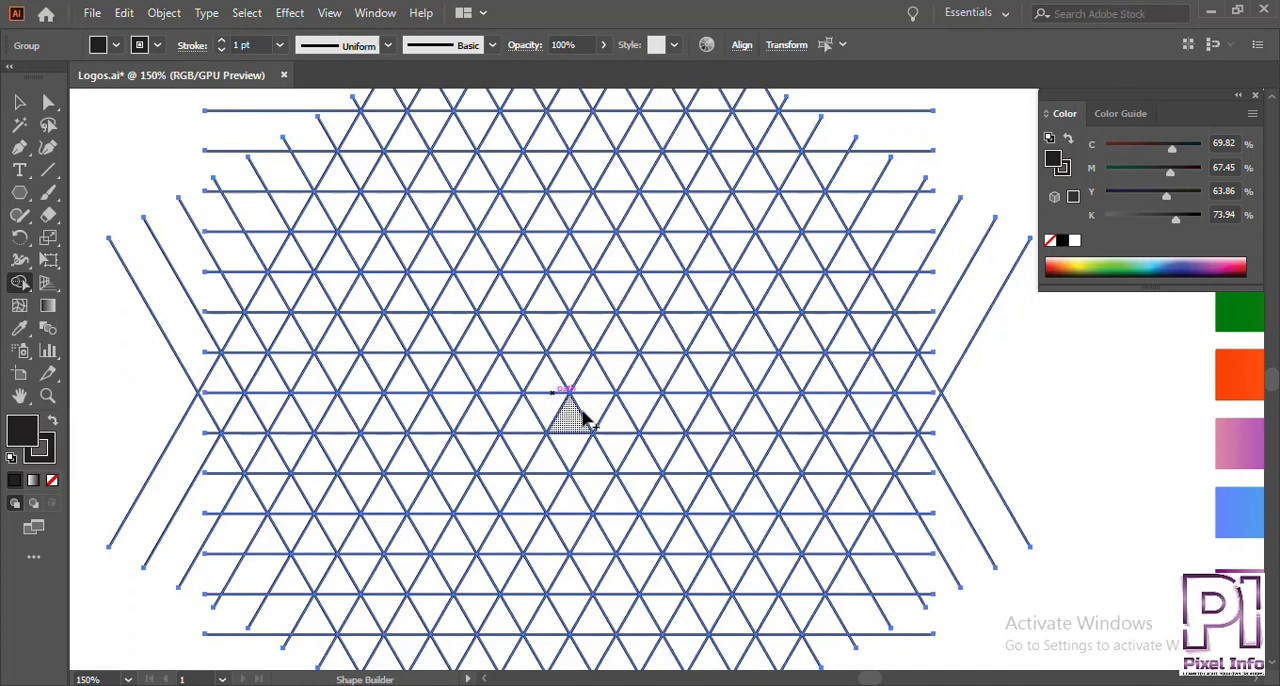
mouse_move(585, 420)
mouse_down()
mouse_move(594, 411)
mouse_move(578, 458)
mouse_move(520, 362)
mouse_up()
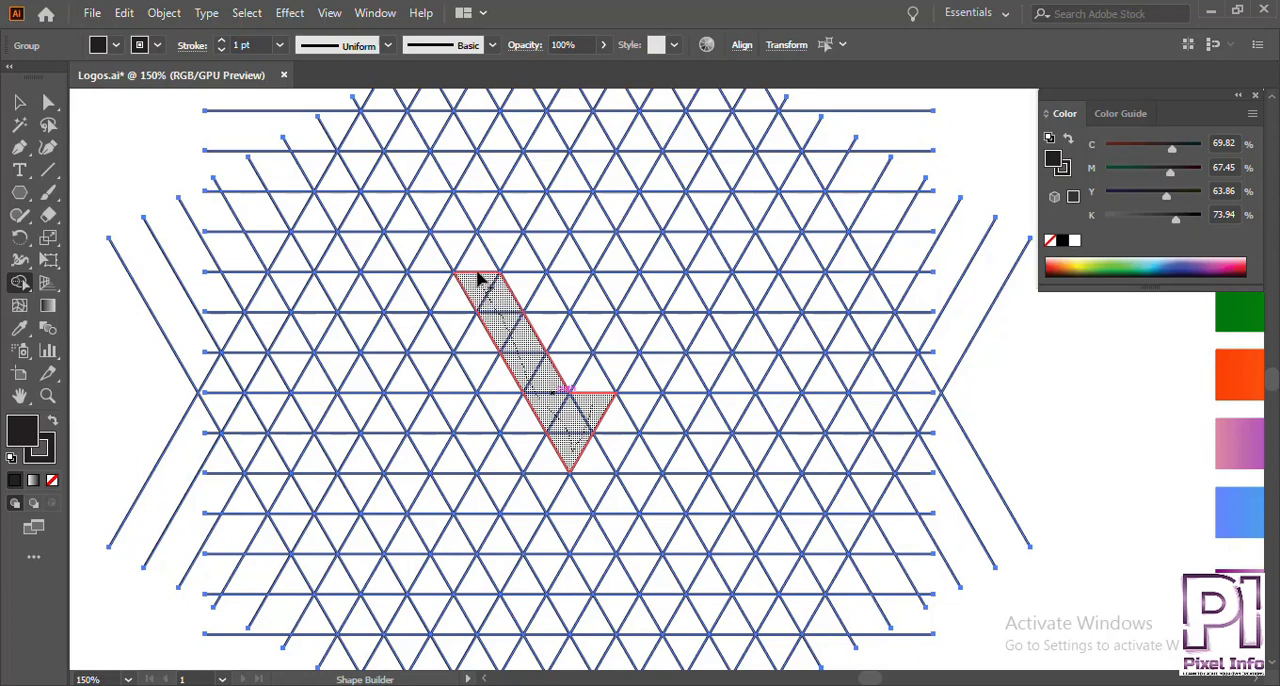
mouse_move(436, 211)
mouse_down()
mouse_move(429, 193)
mouse_move(537, 177)
mouse_move(778, 179)
mouse_up()
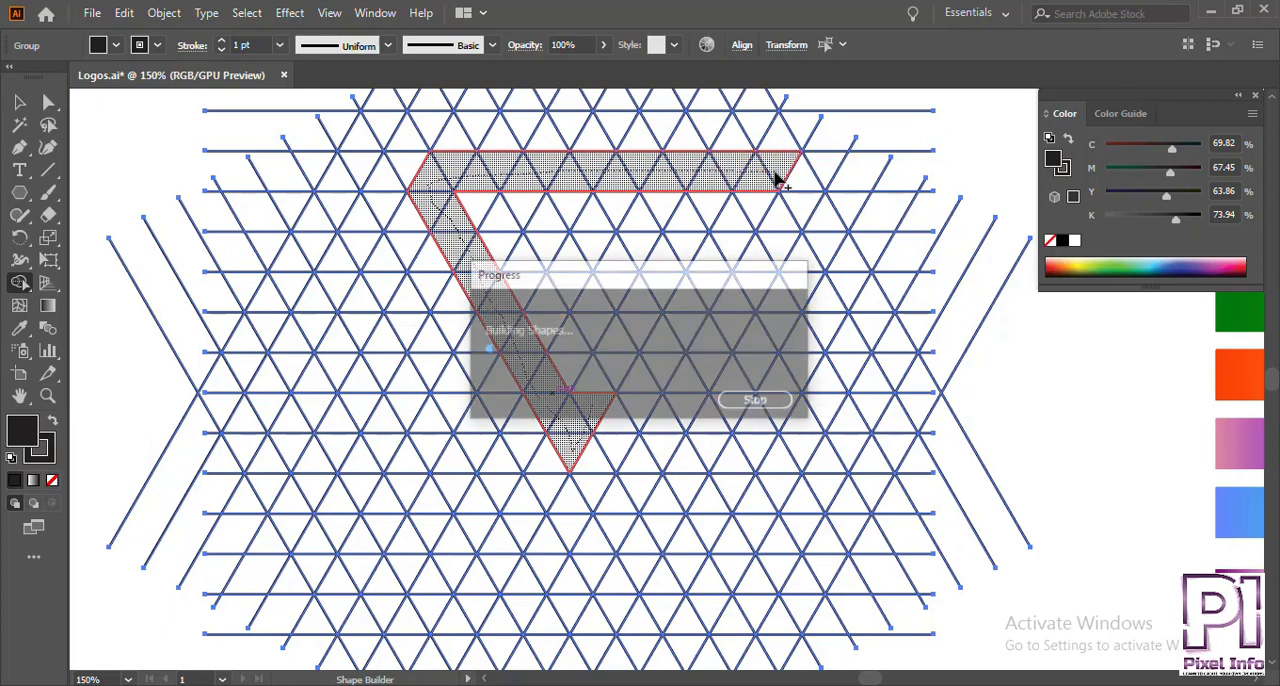
click(410, 170)
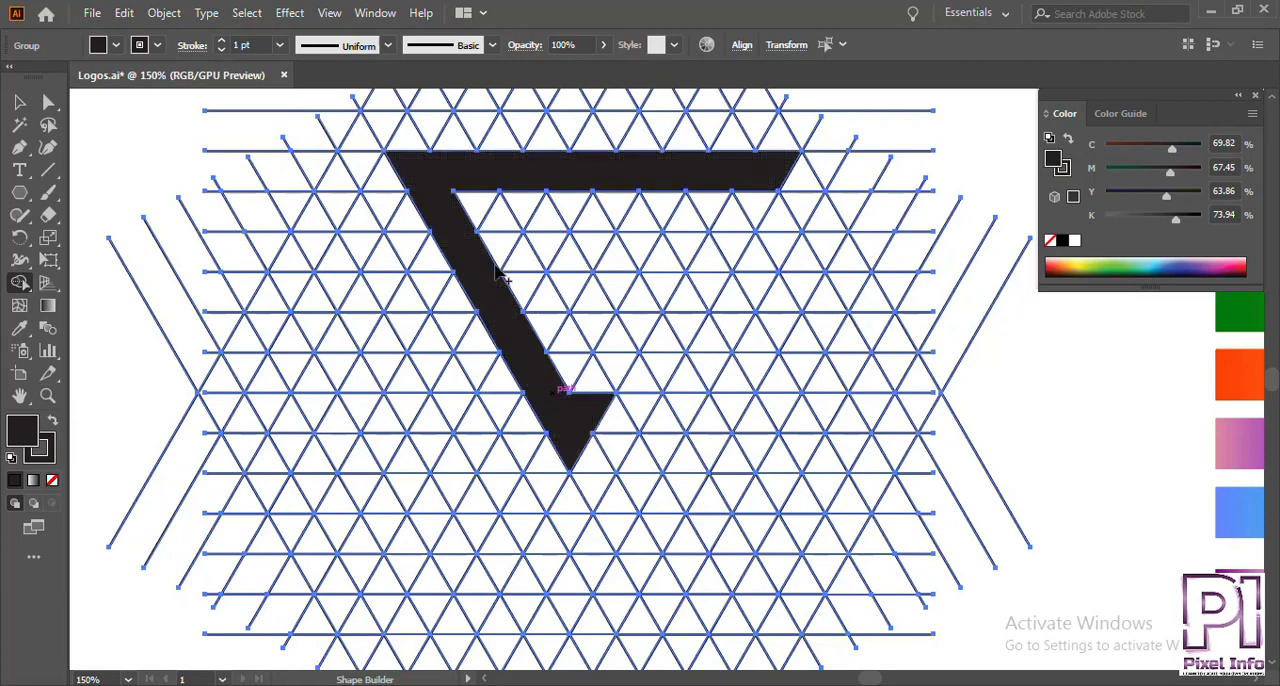
Merge a shorter middle bar into the shape to form an F, and extend the upper bar with the adjacent grid cells.
drag(502, 286, 660, 297)
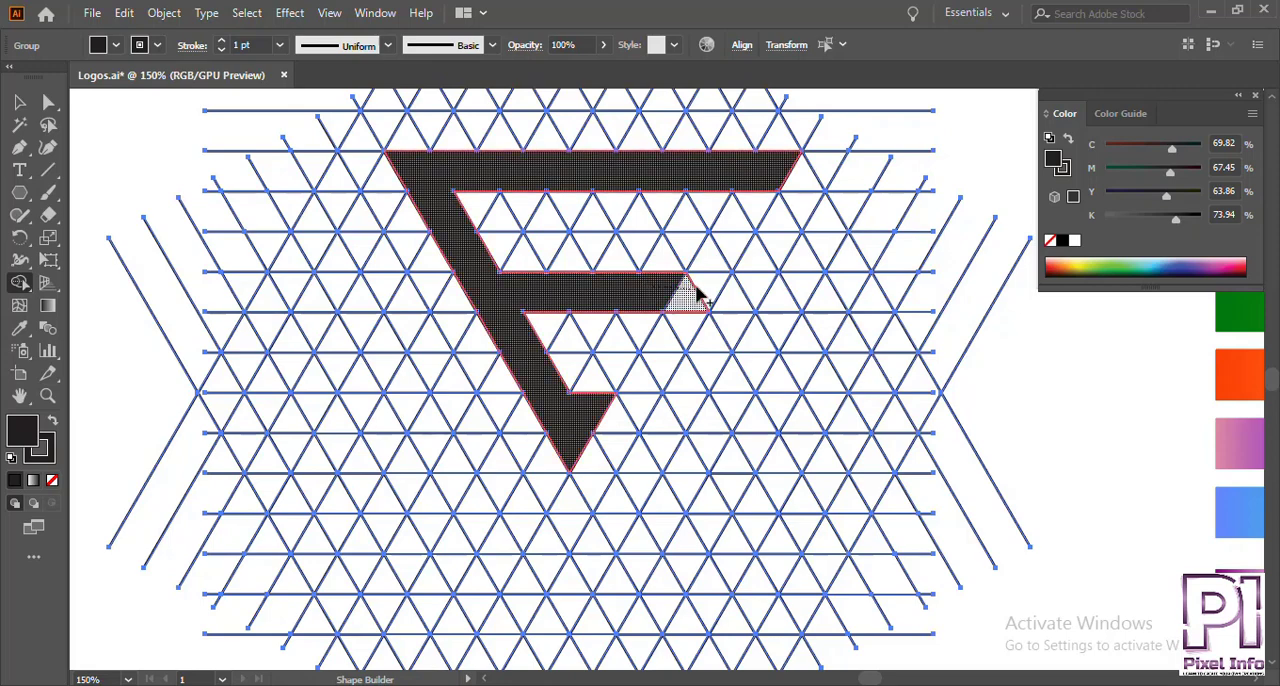
click(697, 293)
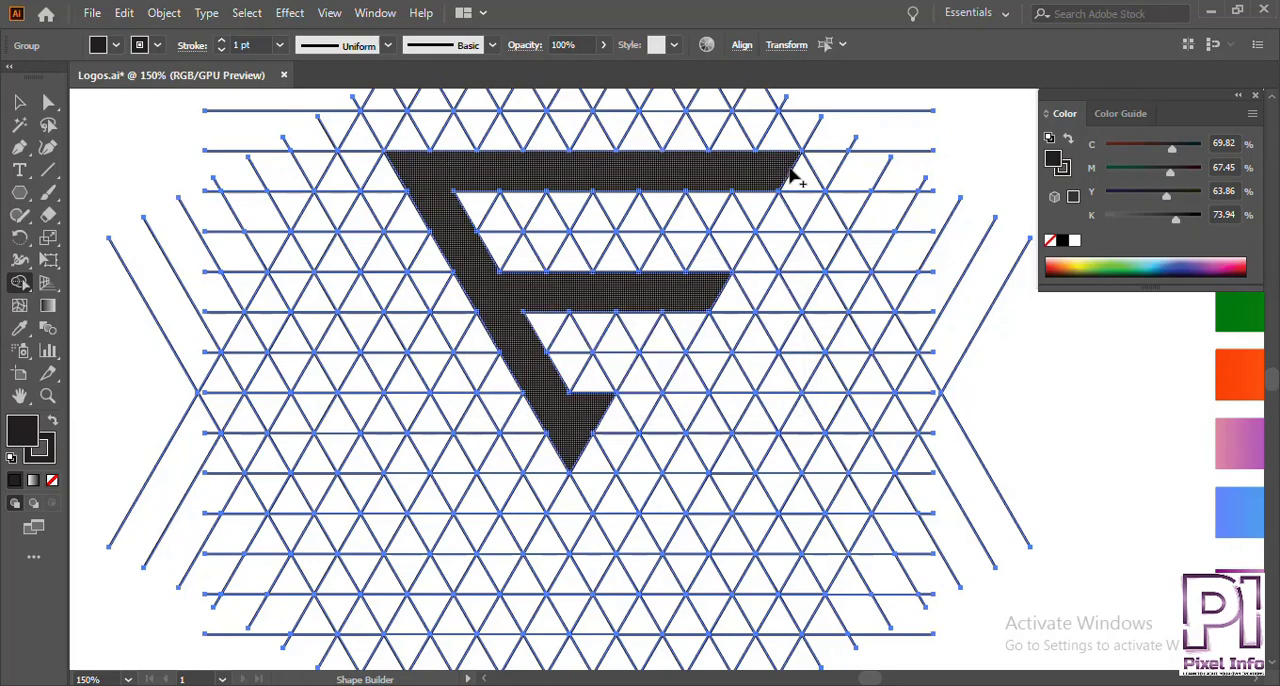
click(814, 172)
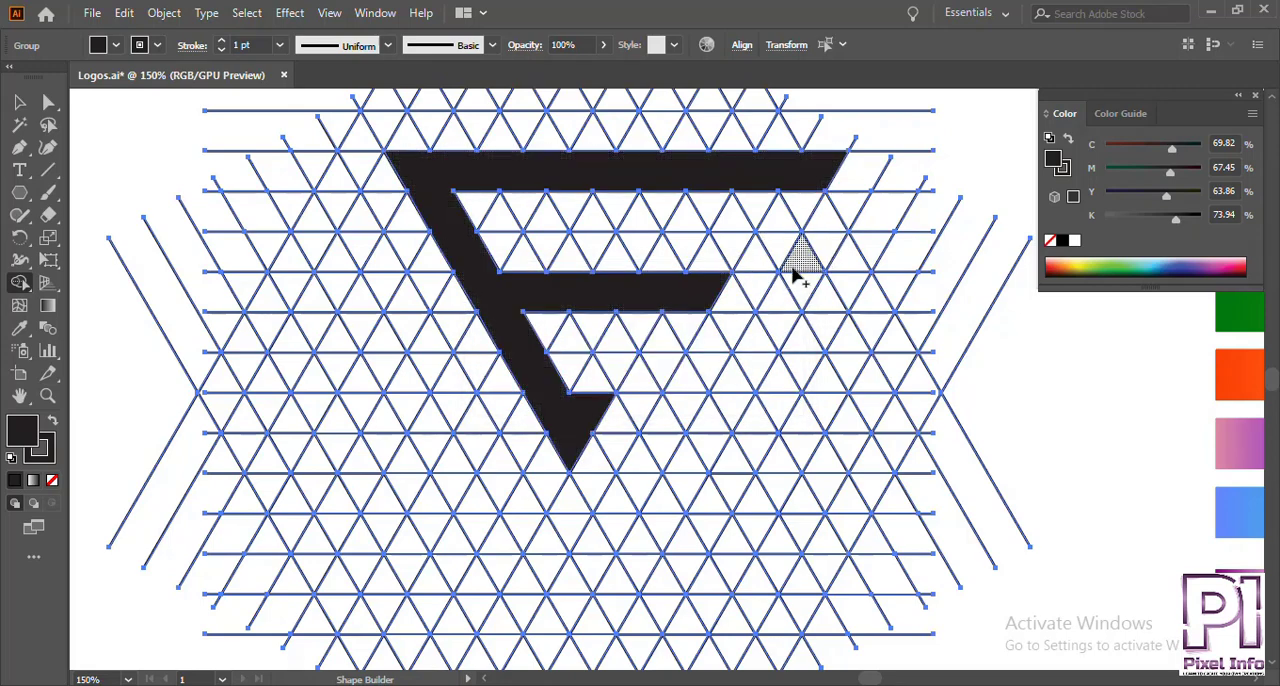
Merge a strip of grid triangles into a large V around the F, its right arm ending level with the middle bar.
mouse_move(793, 313)
mouse_down()
mouse_move(660, 514)
mouse_move(605, 632)
mouse_move(566, 591)
mouse_move(350, 202)
mouse_up()
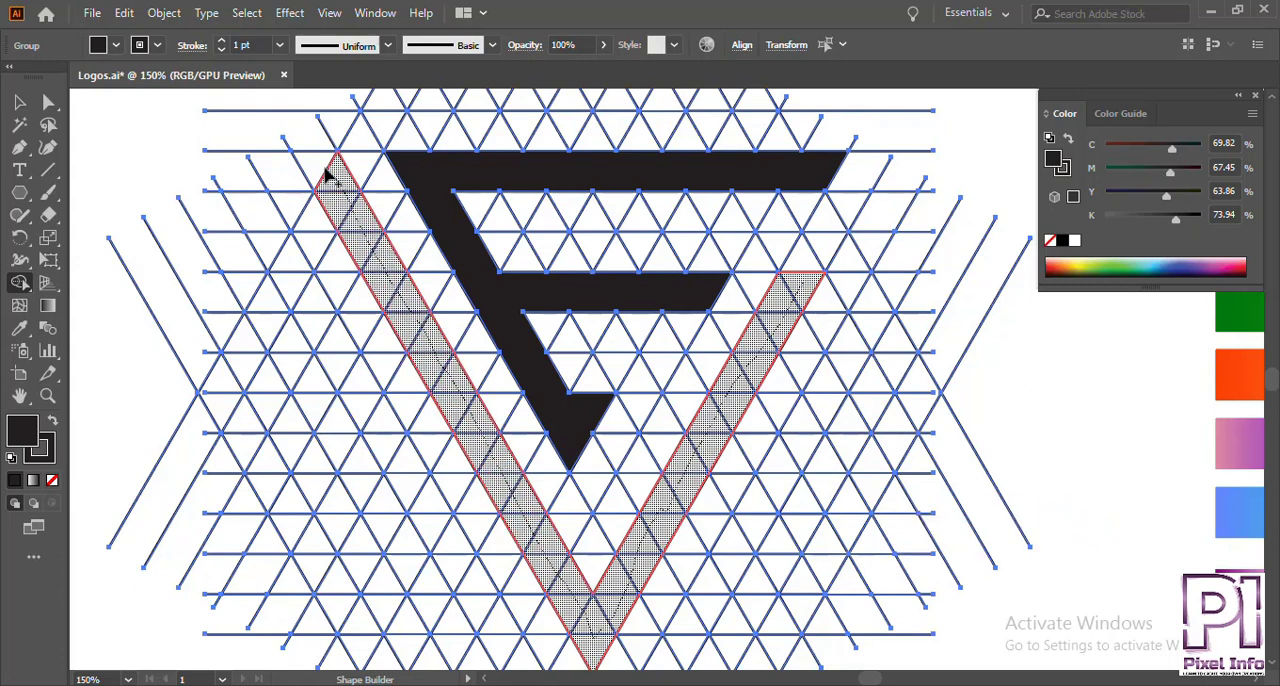
drag(325, 175, 325, 175)
key(ctrl+0)
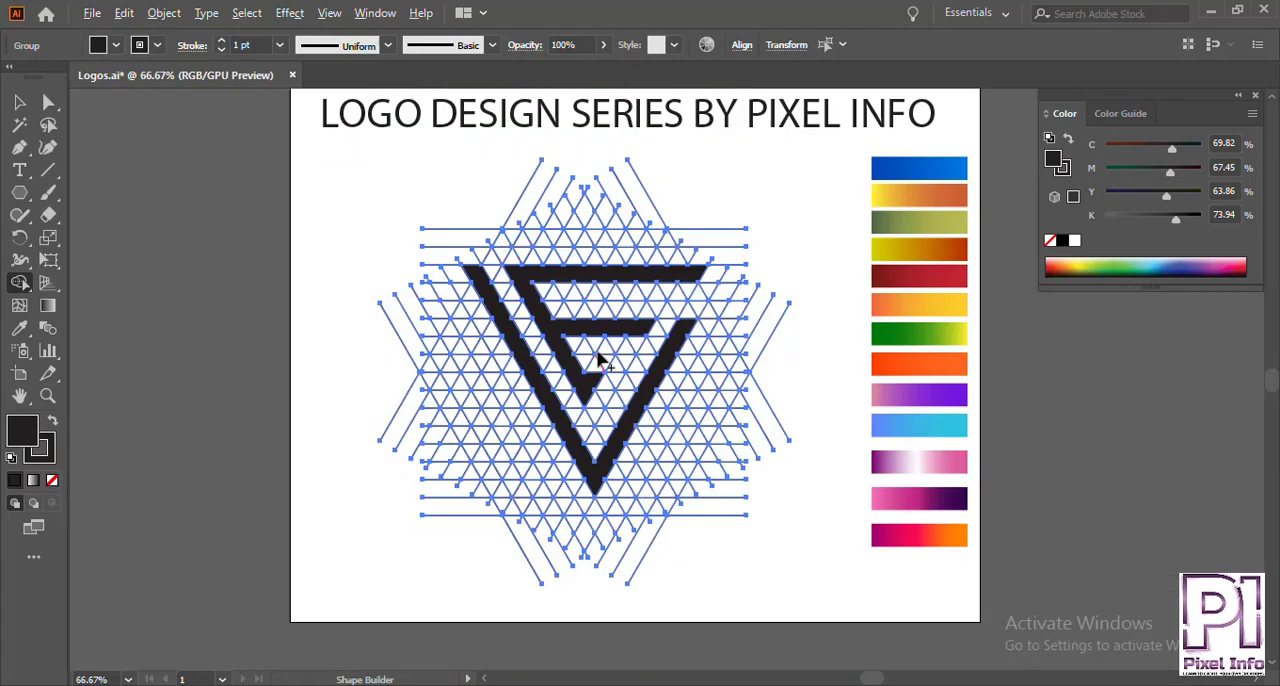
Ungroup the line group that contains the merged F and V shapes.
click(20, 104)
click(340, 225)
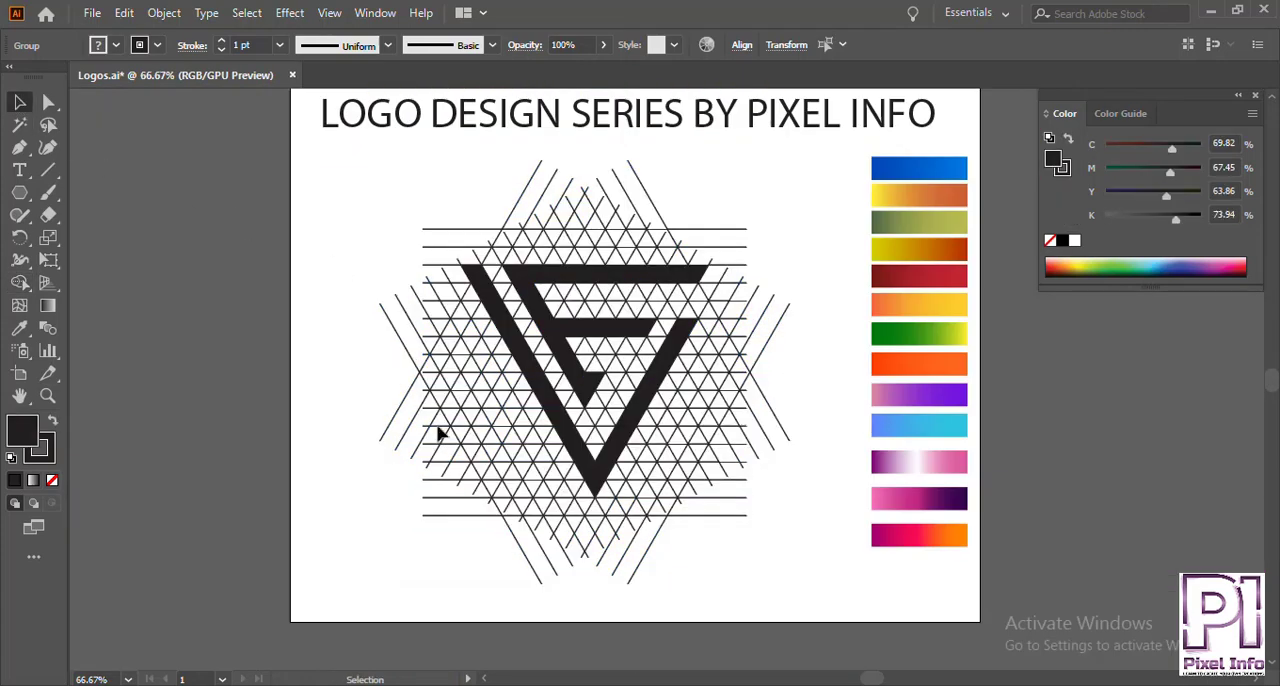
click(678, 344)
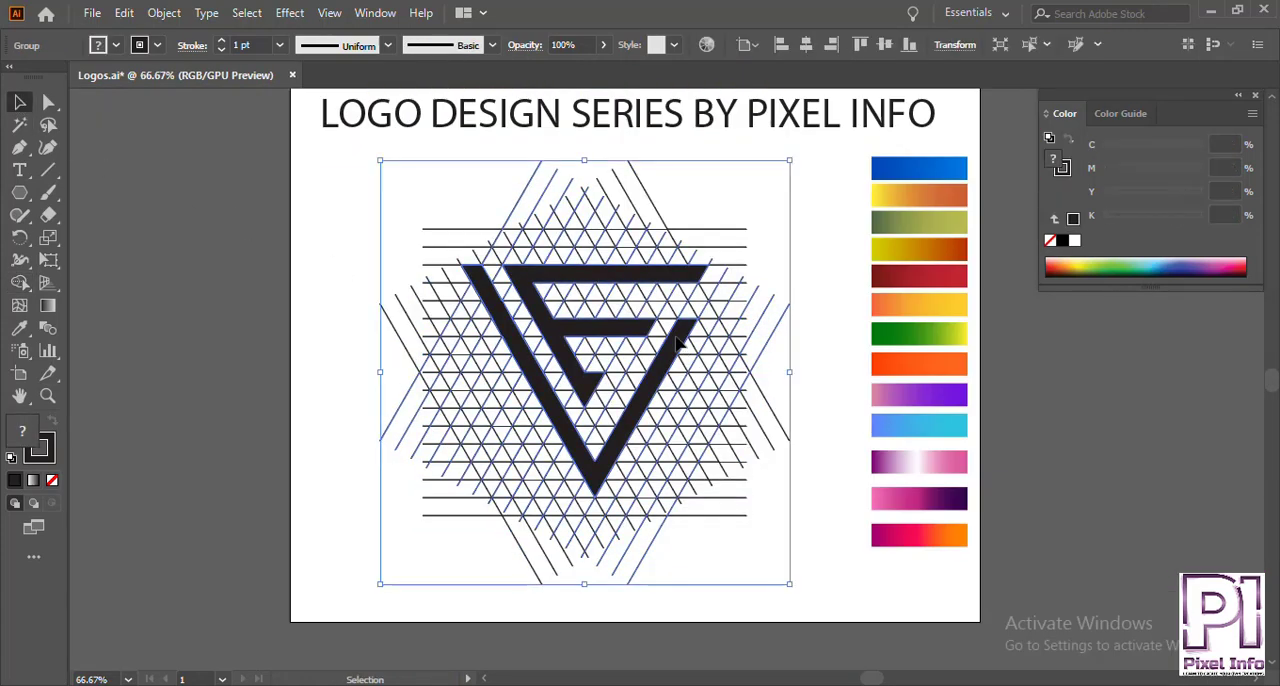
right_click(678, 344)
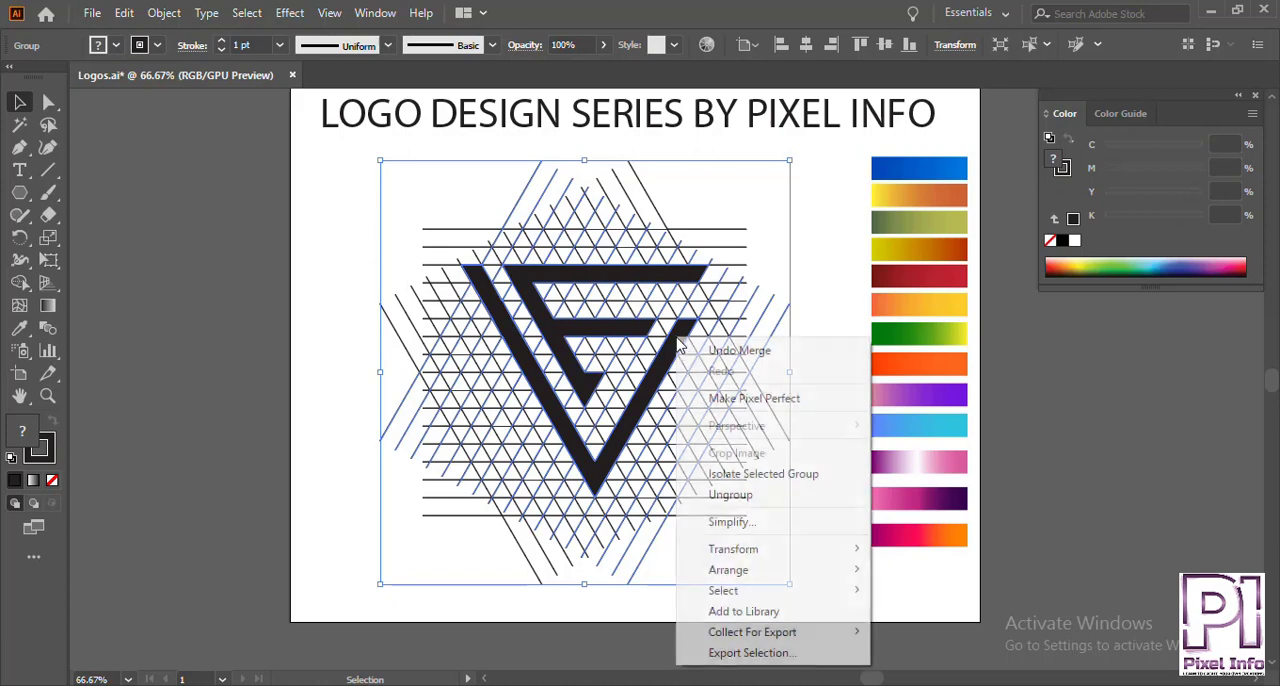
click(722, 490)
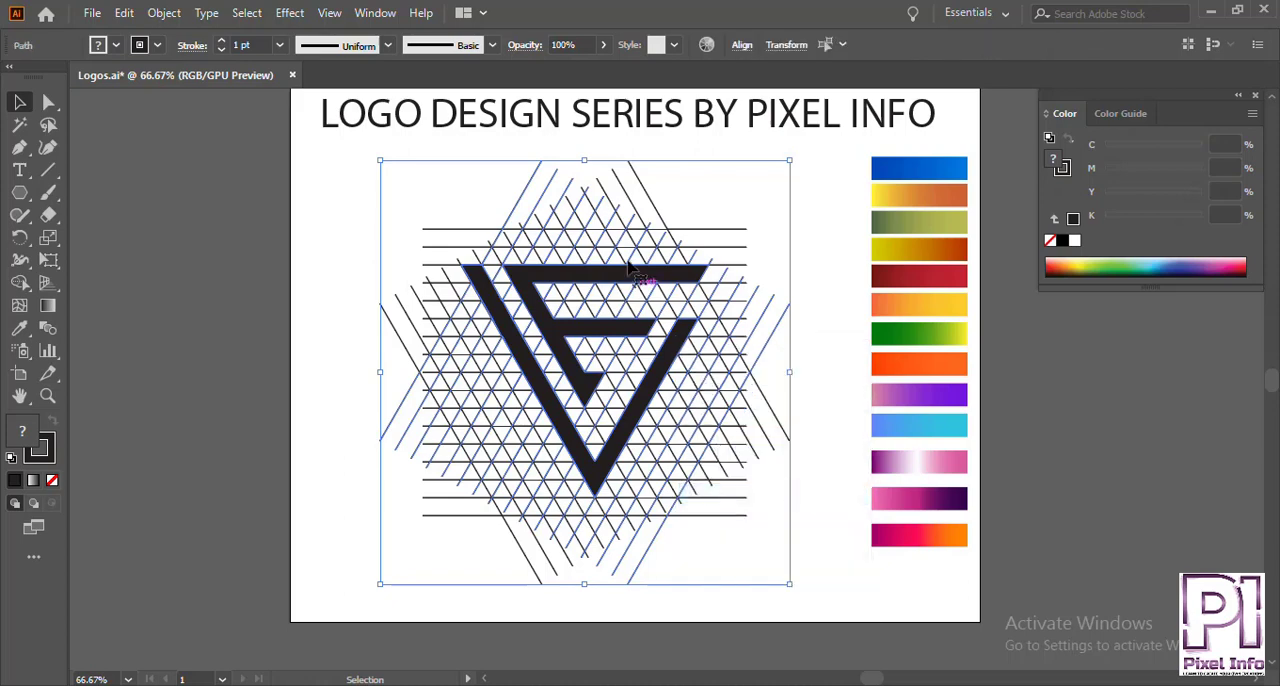
Select the F and V shapes together, copy them and remove the originals from the grid.
click(829, 256)
click(700, 278)
right_click(705, 272)
key(Escape)
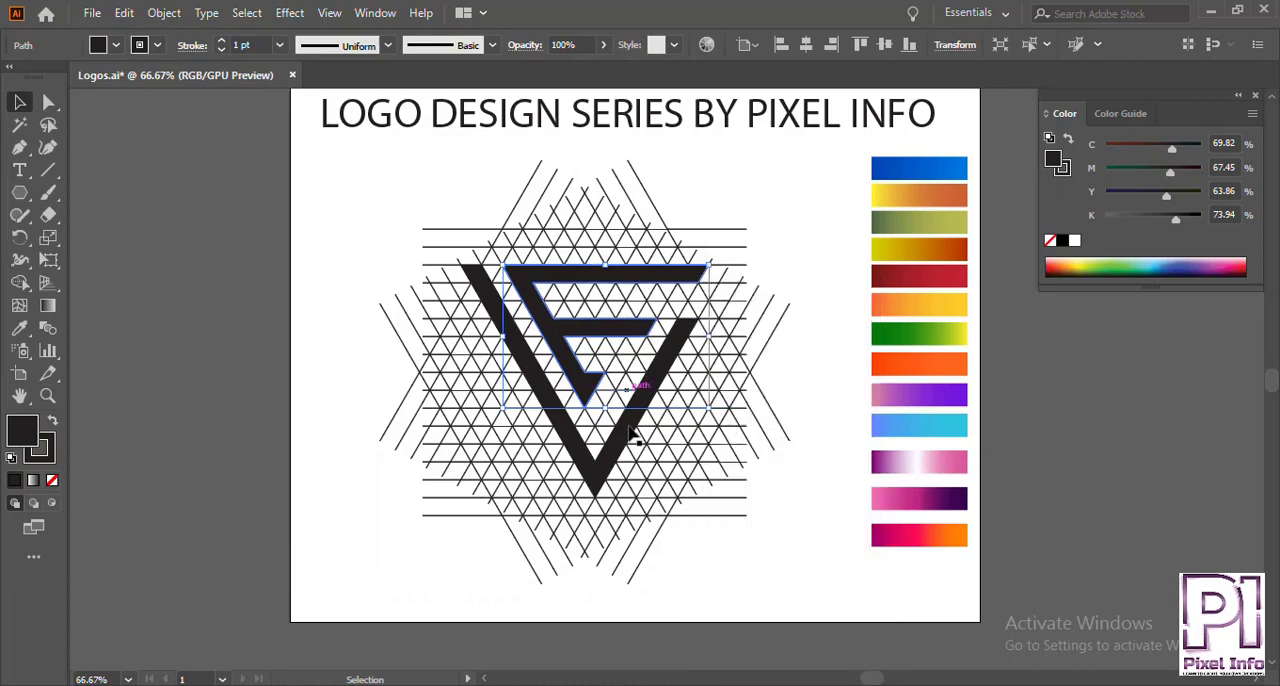
click(627, 434)
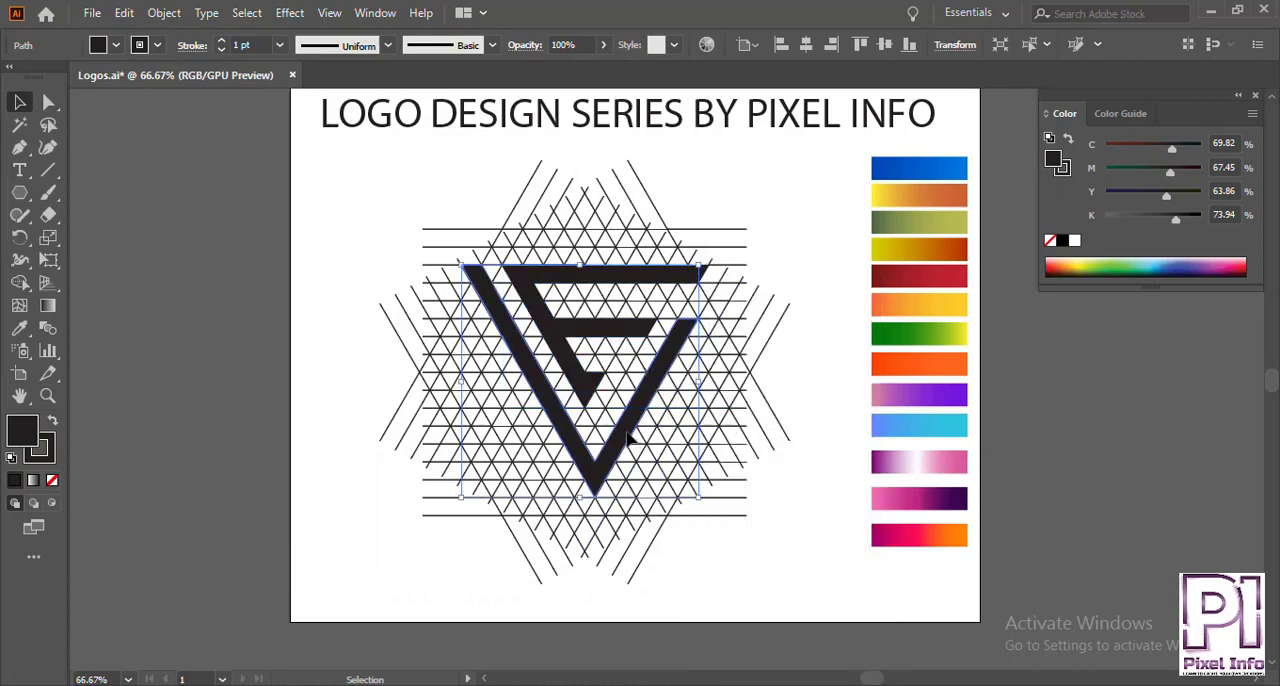
shift+click(573, 337)
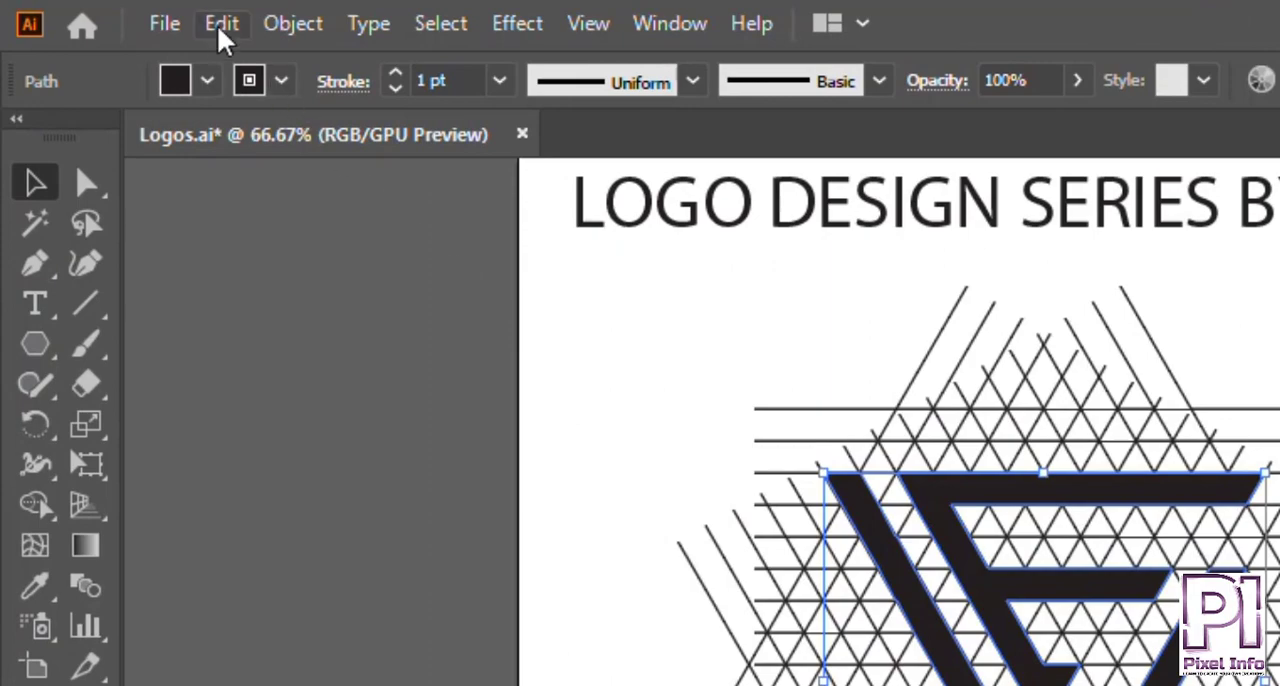
click(220, 28)
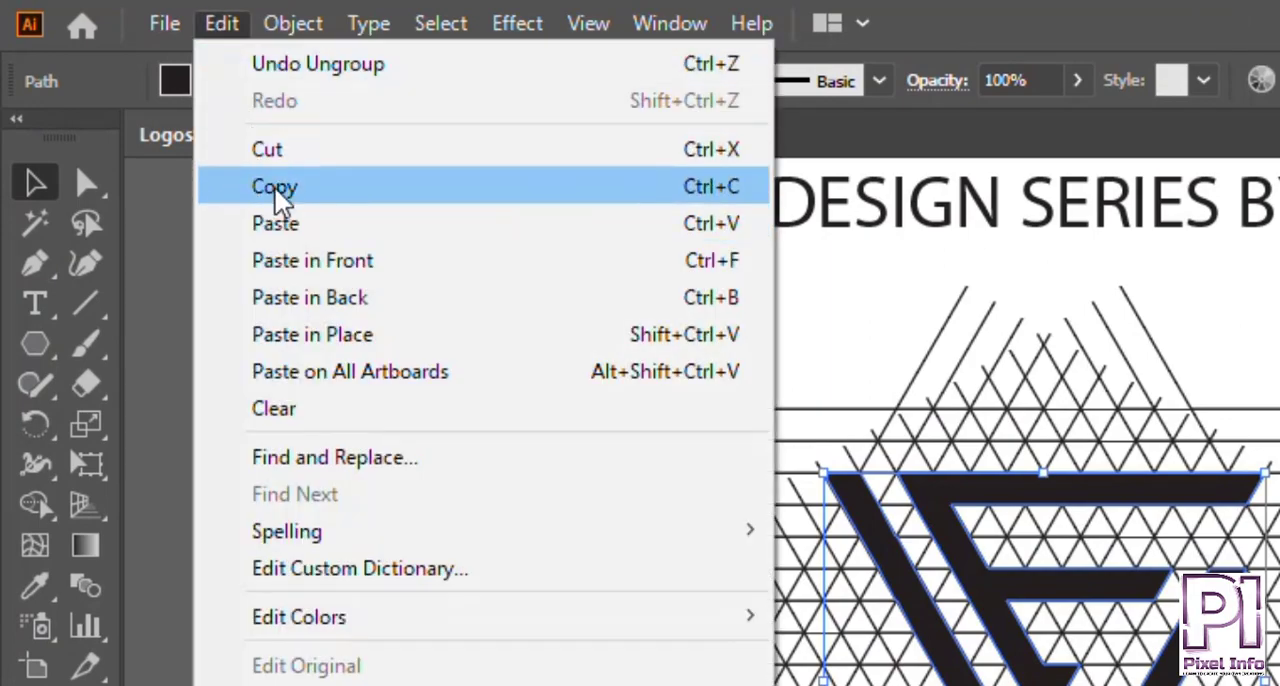
click(455, 163)
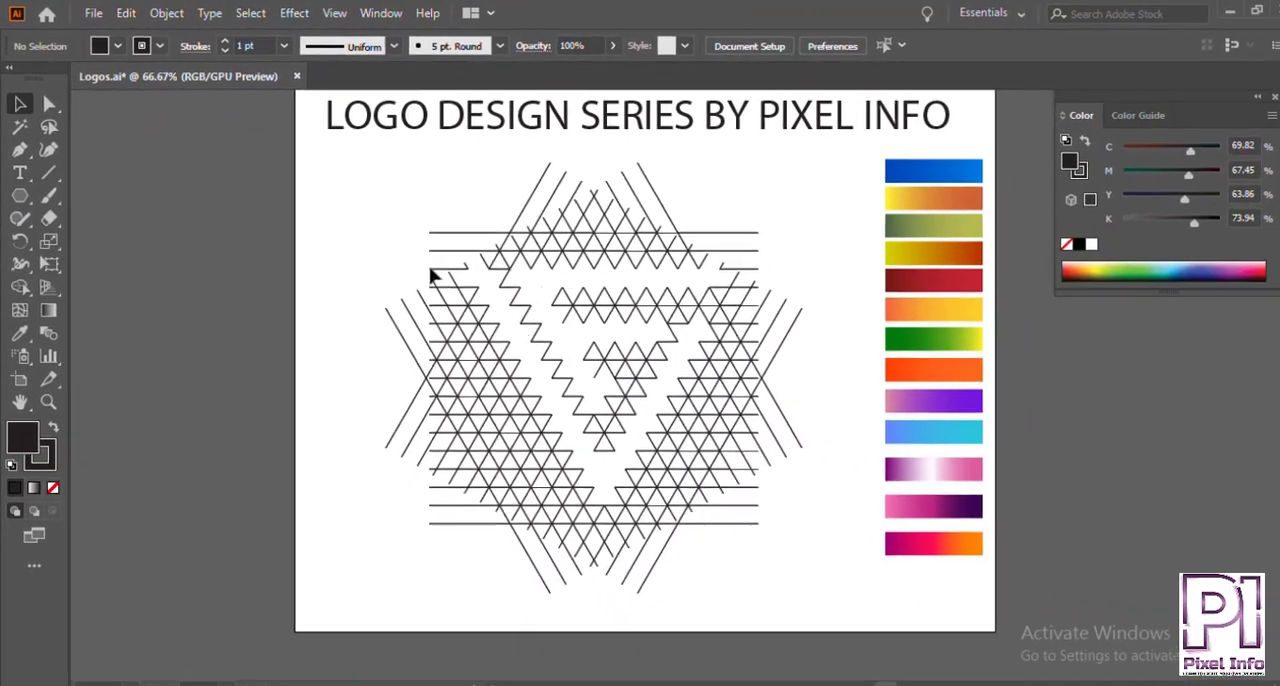
Delete the remaining grid lines and paste the copied F and V shapes near the centre of the artboard.
key(ctrl+a)
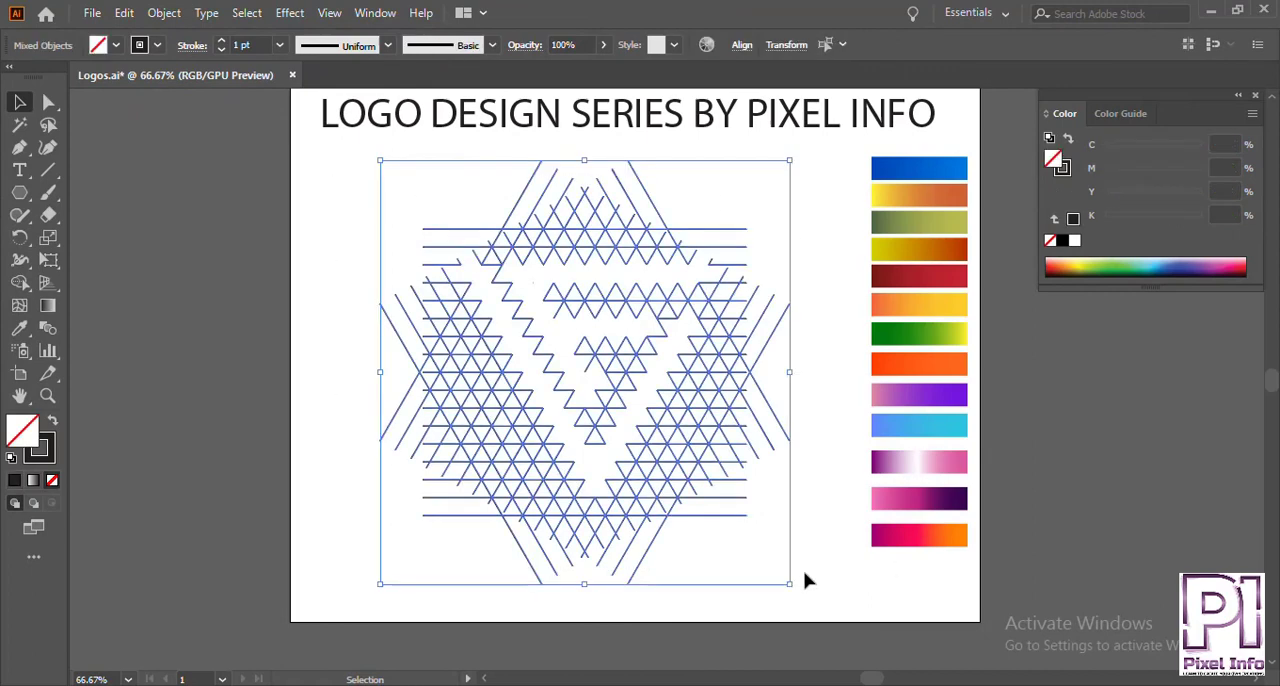
key(Delete)
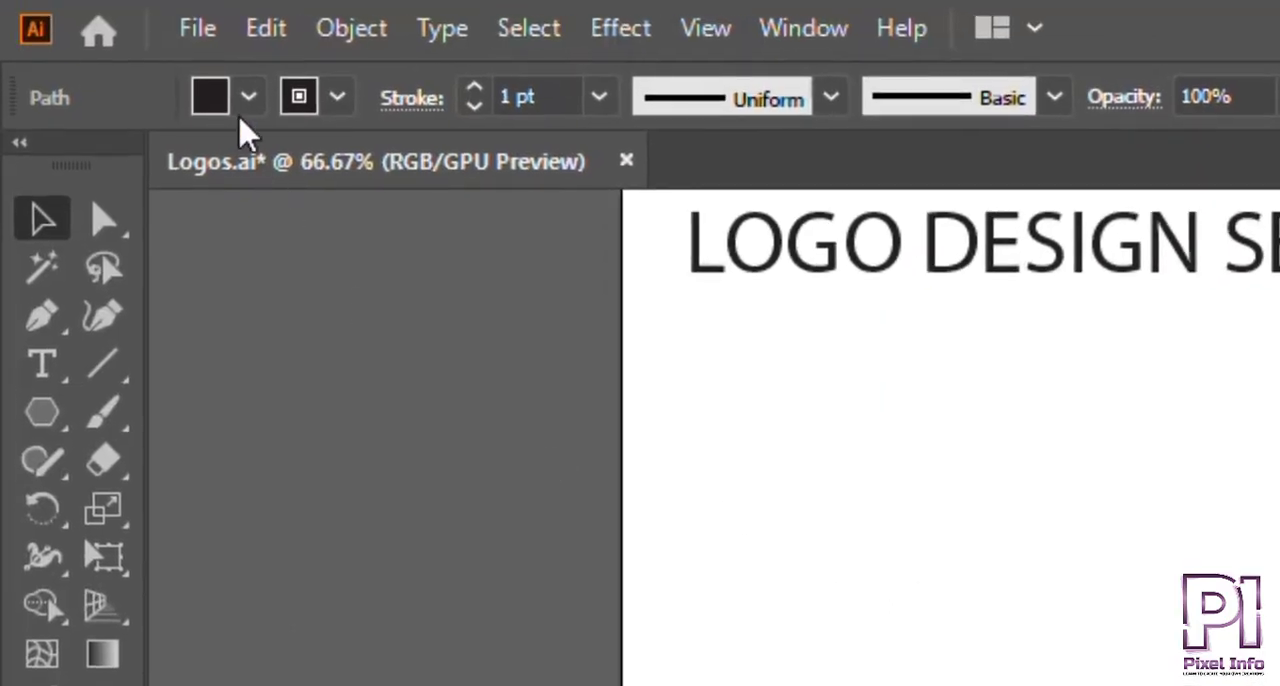
click(124, 13)
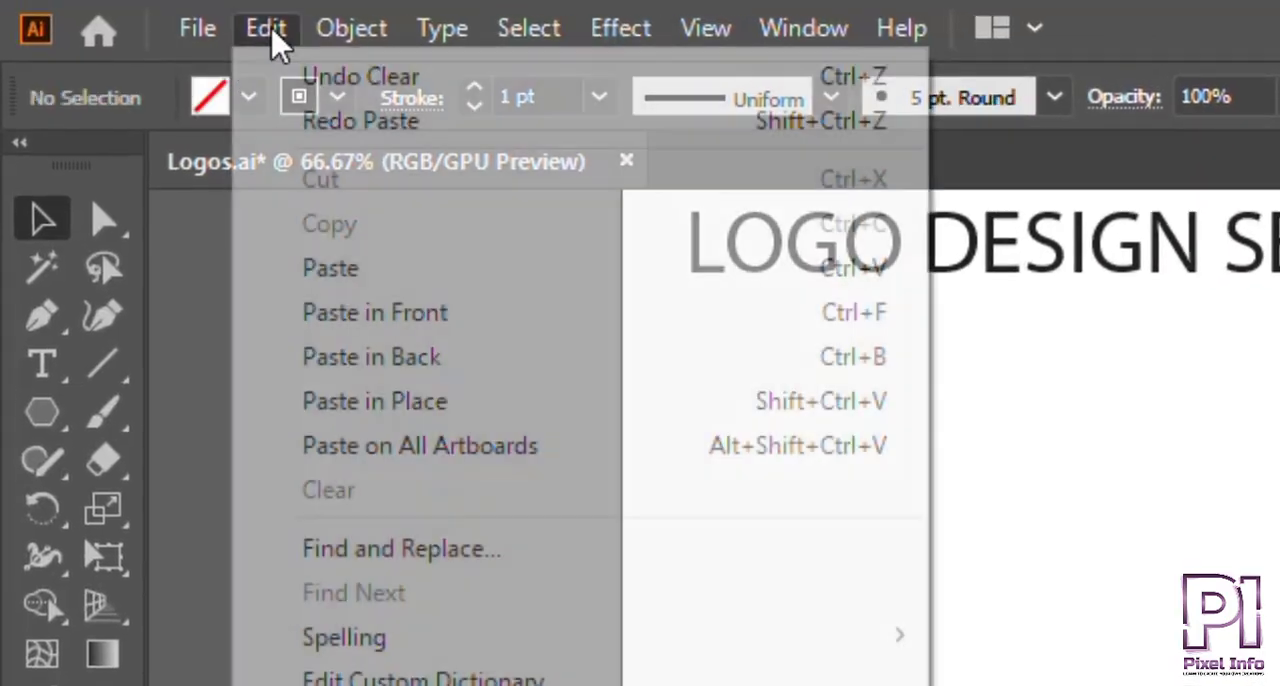
click(286, 268)
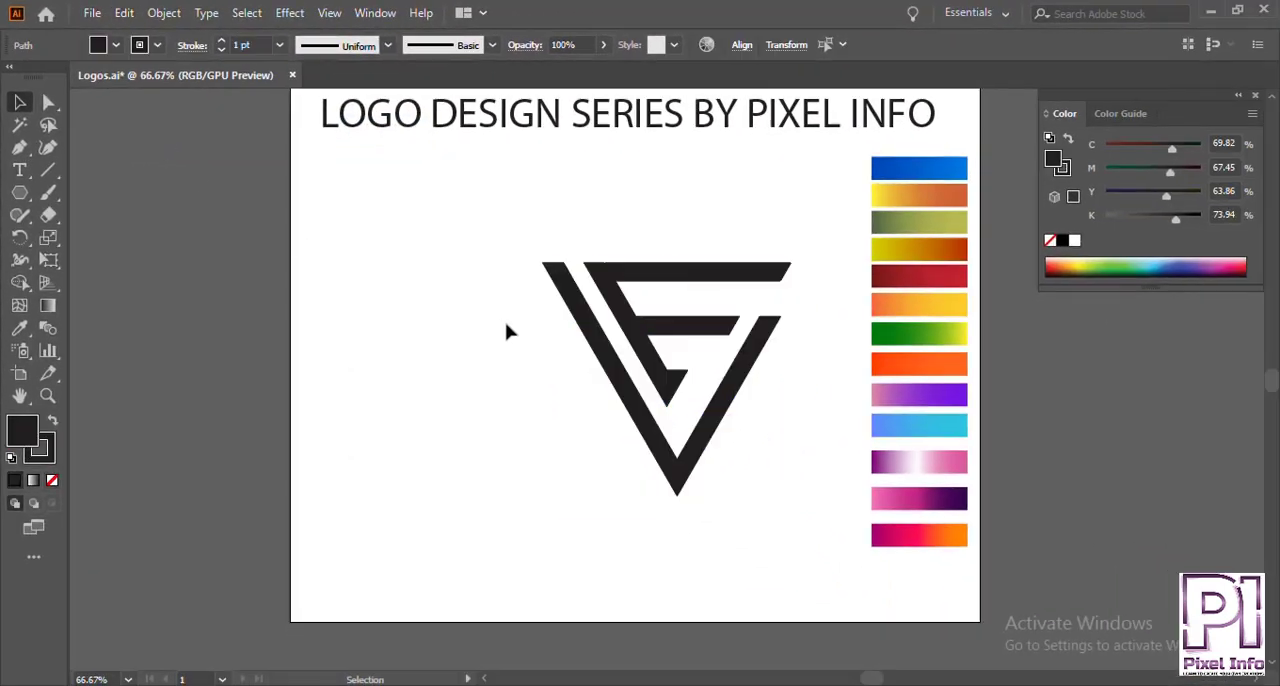
click(507, 331)
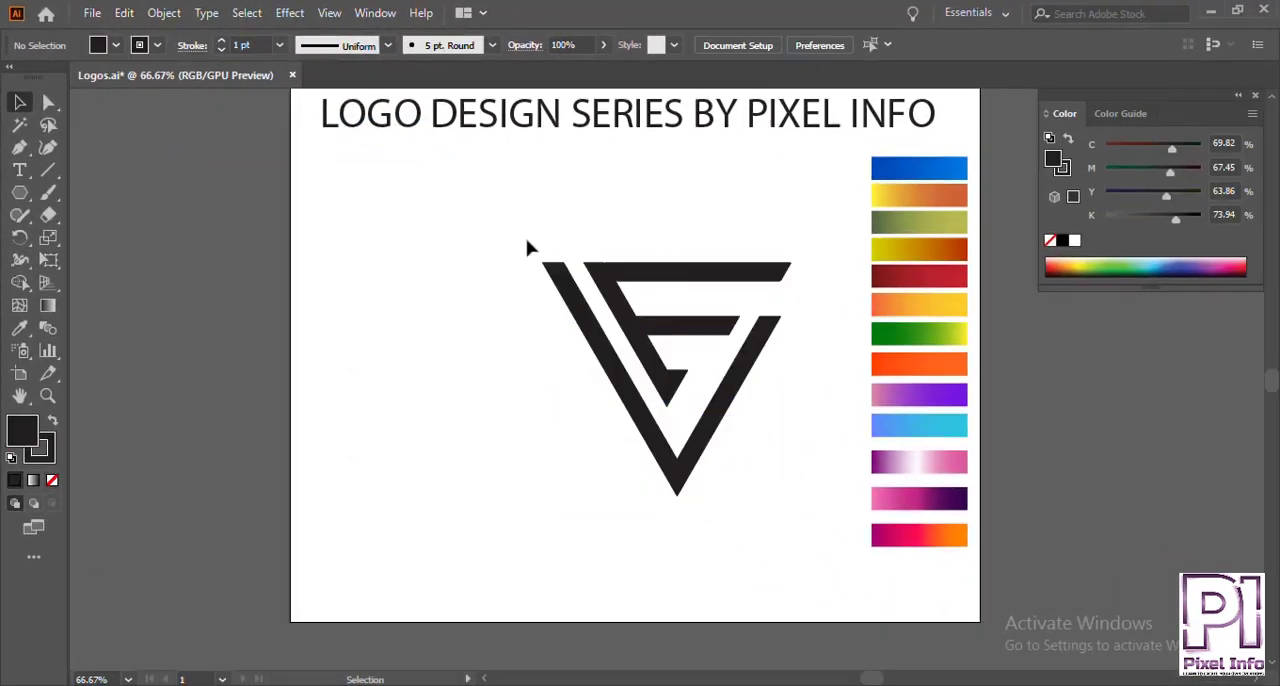
click(781, 428)
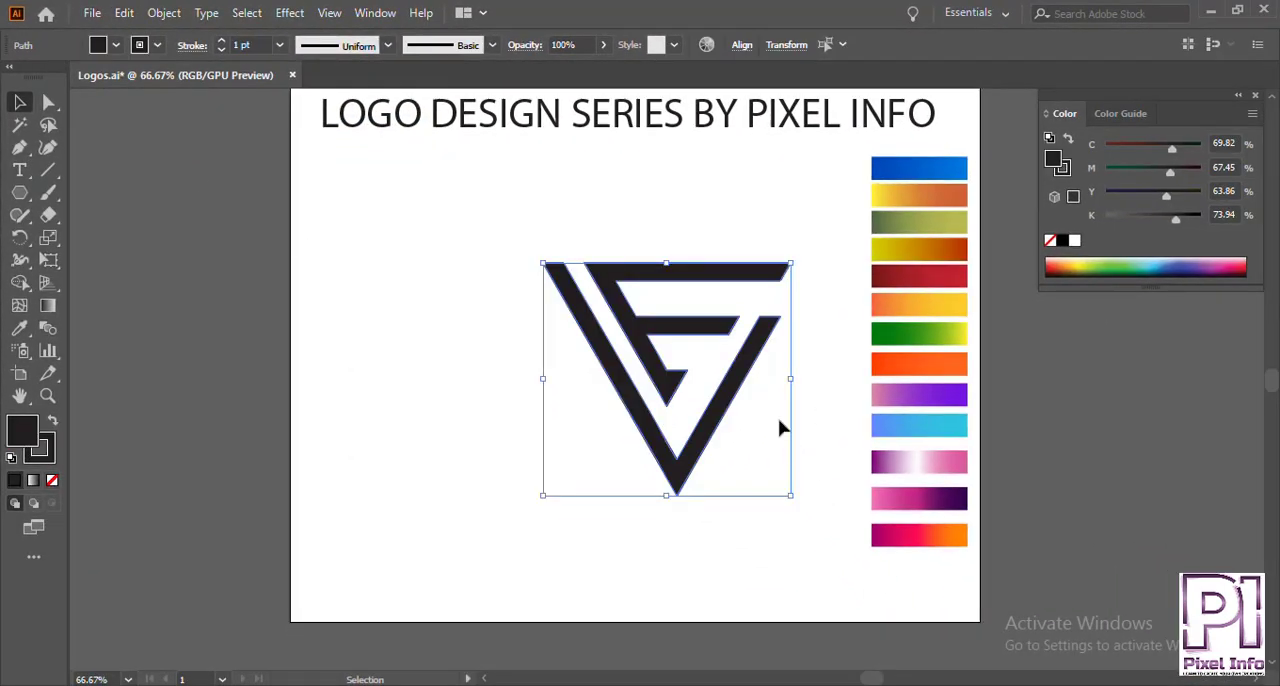
Fill the V shape with the dark red gradient sampled from the colour bars using the Eyedropper.
click(577, 234)
key(ctrl+1)
scroll(647, 259, down, 1)
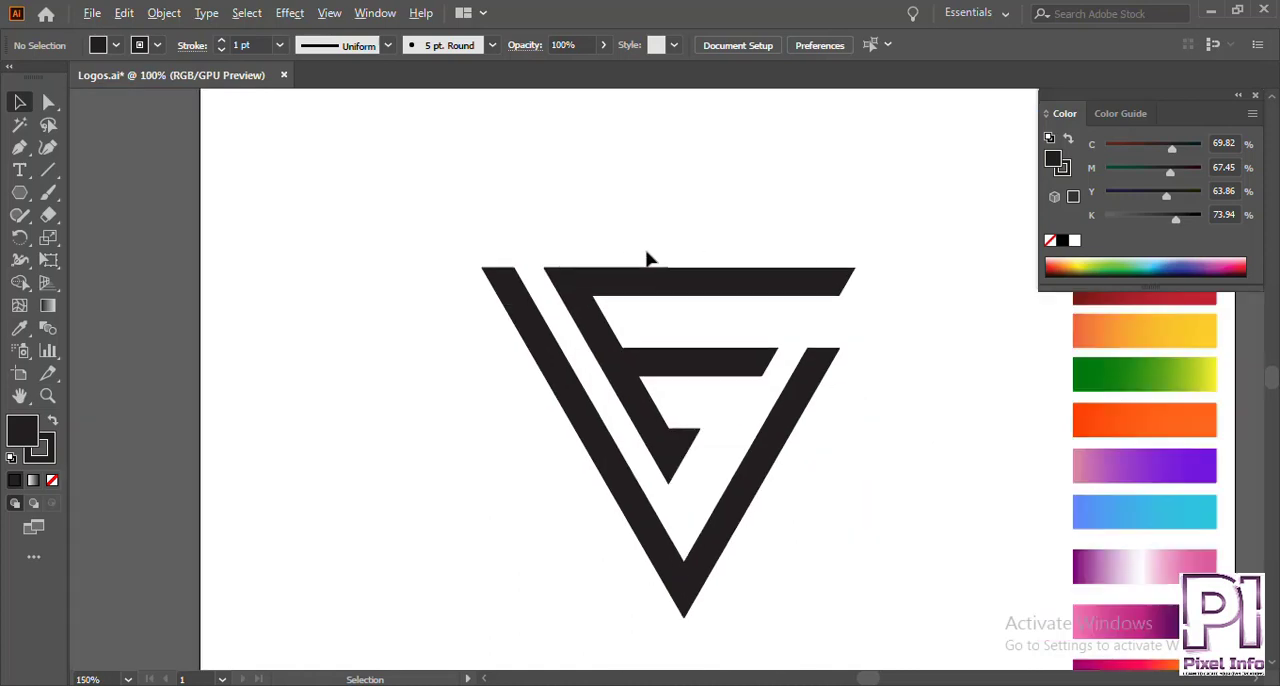
drag(871, 256, 743, 237)
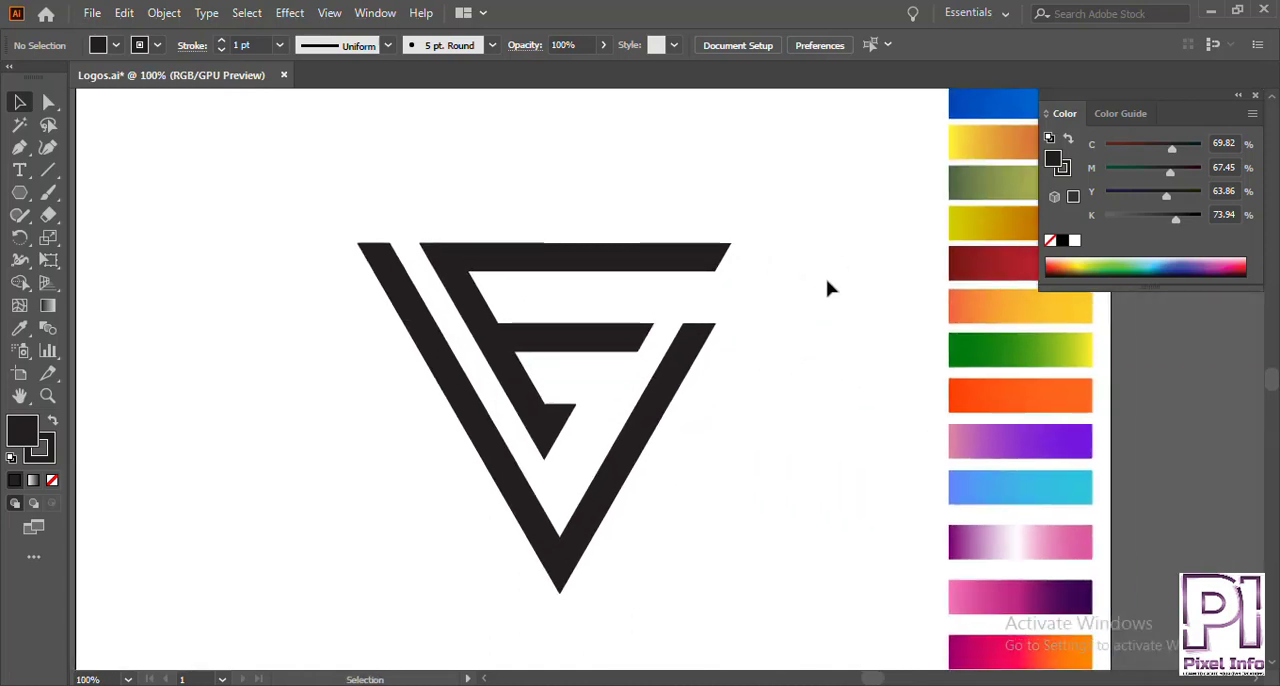
key(ctrl+0)
click(688, 394)
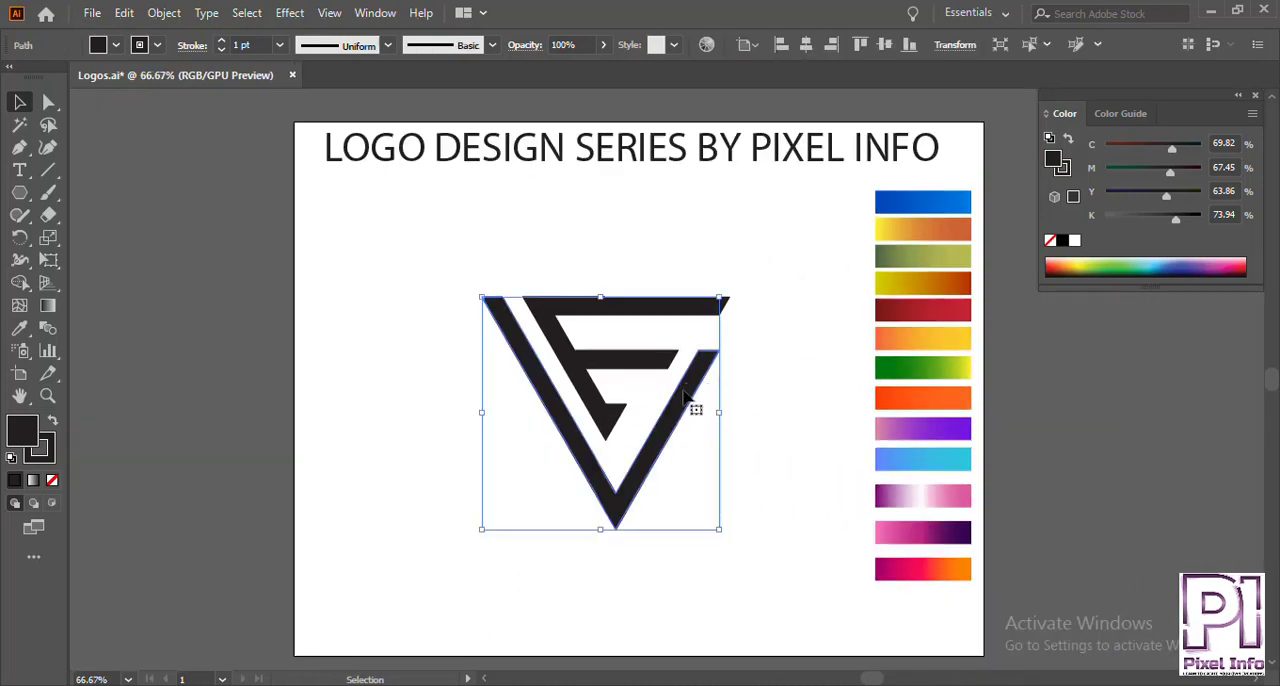
key(i)
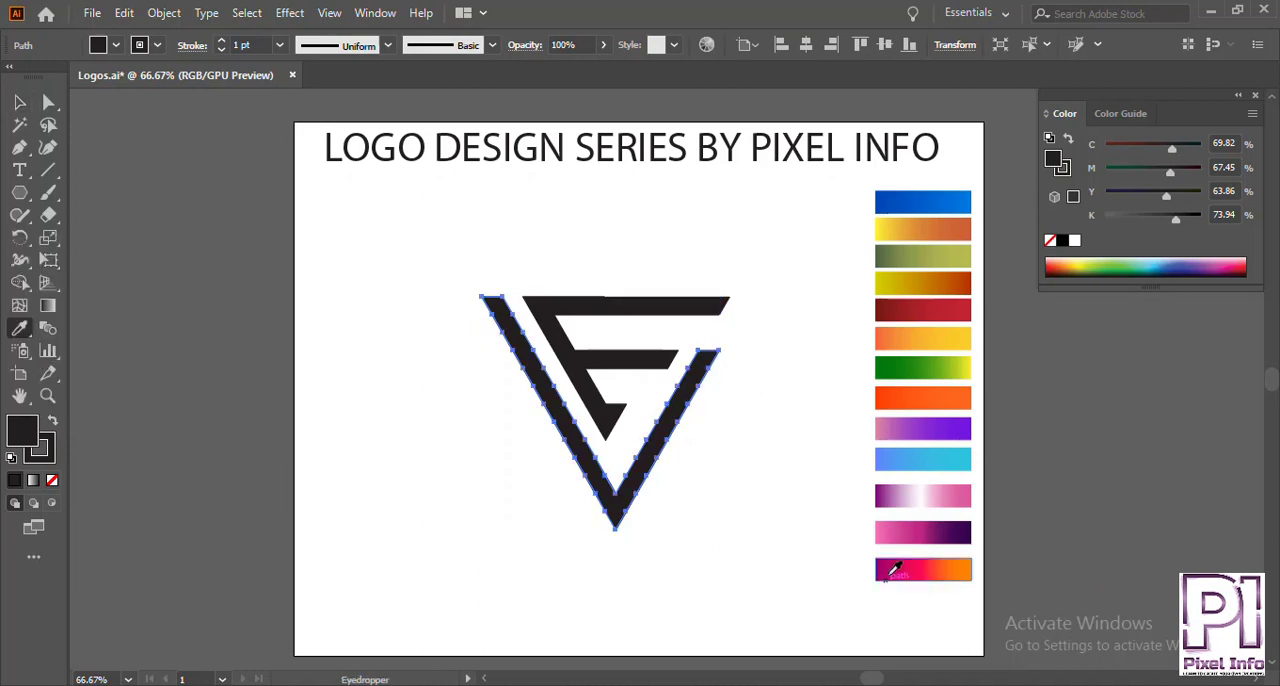
click(943, 308)
Fill the inner E shape with the same dark red gradient sampled from the colour bars using the Eyedropper.
key(v)
click(840, 323)
click(673, 312)
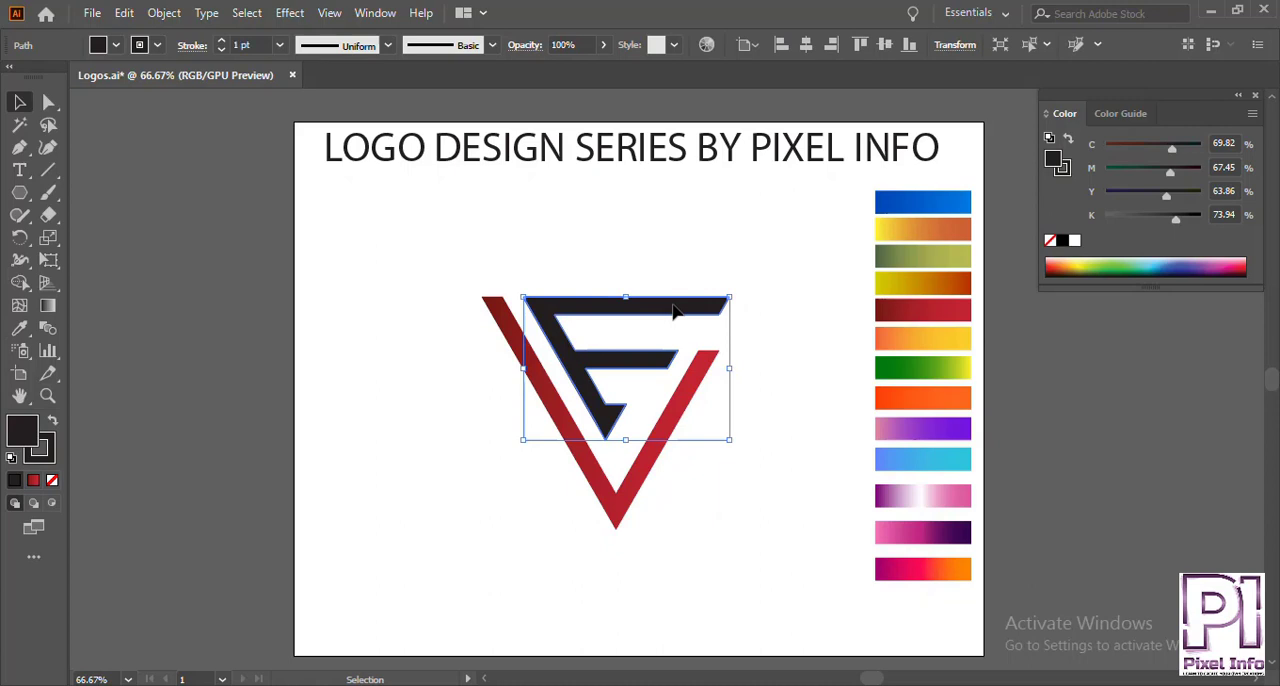
key(i)
click(943, 303)
key(v)
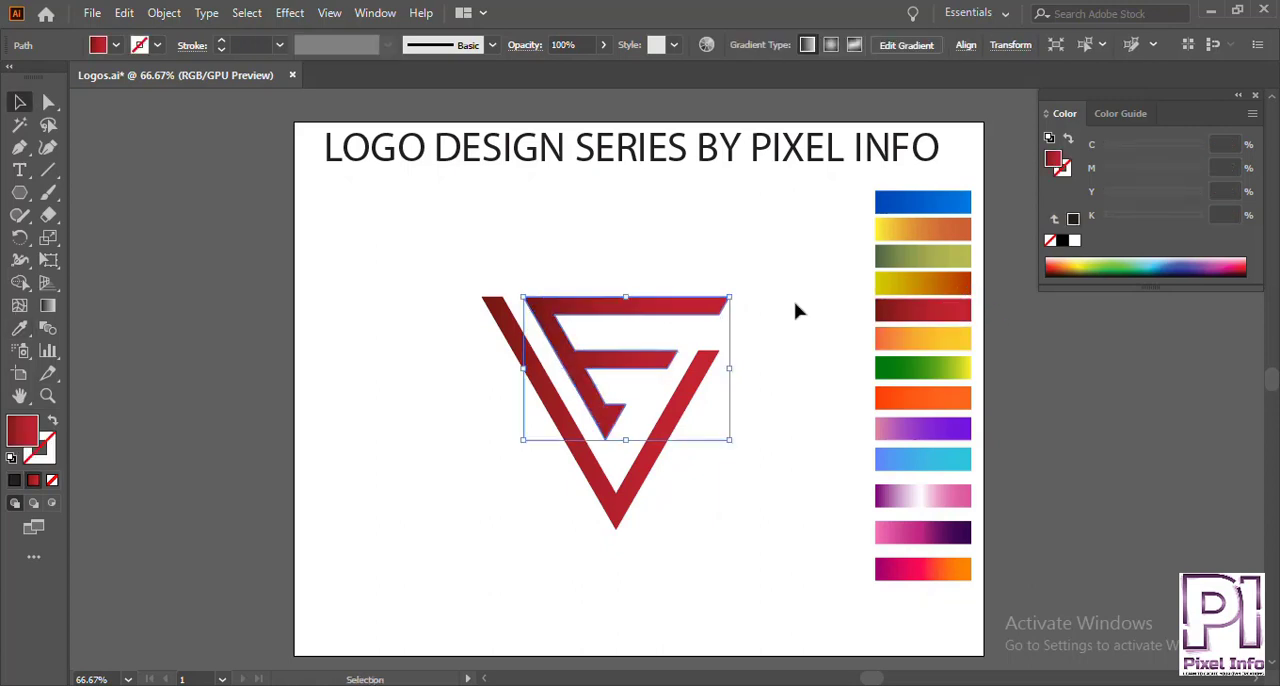
click(794, 309)
Redraw the inner E shape's gradient horizontally, from its slanted stem to the tip of the upper arm.
click(595, 375)
key(g)
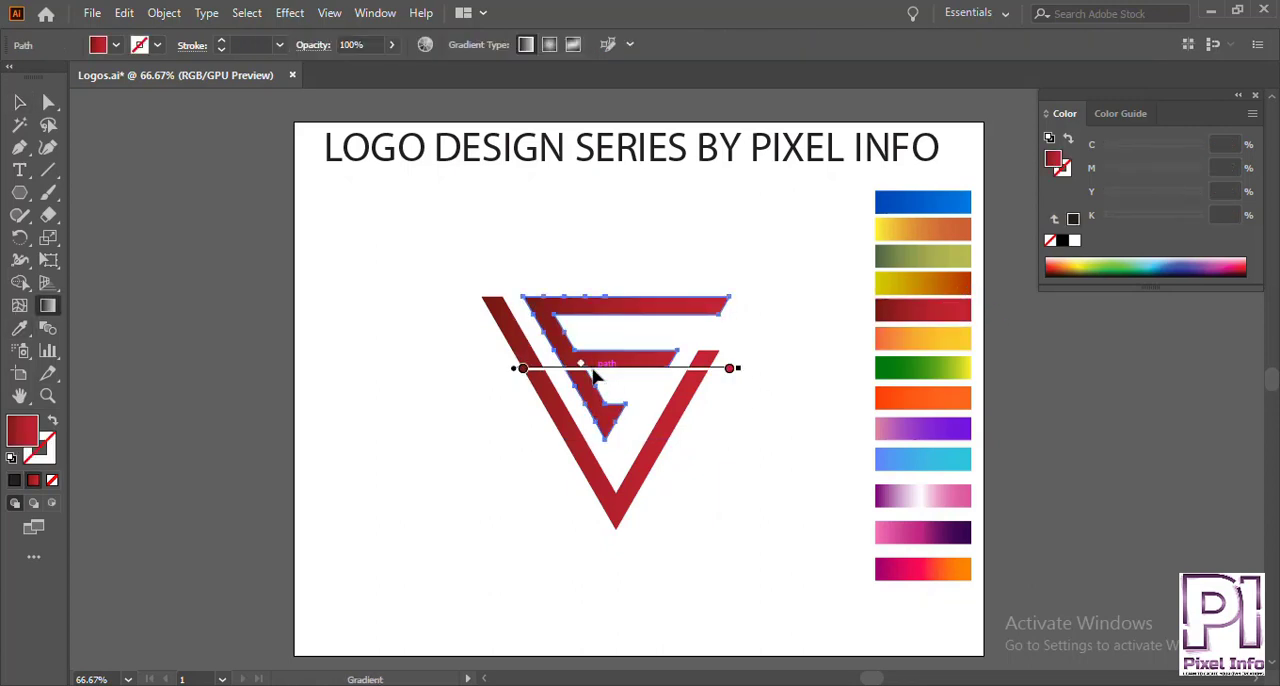
drag(547, 345, 728, 345)
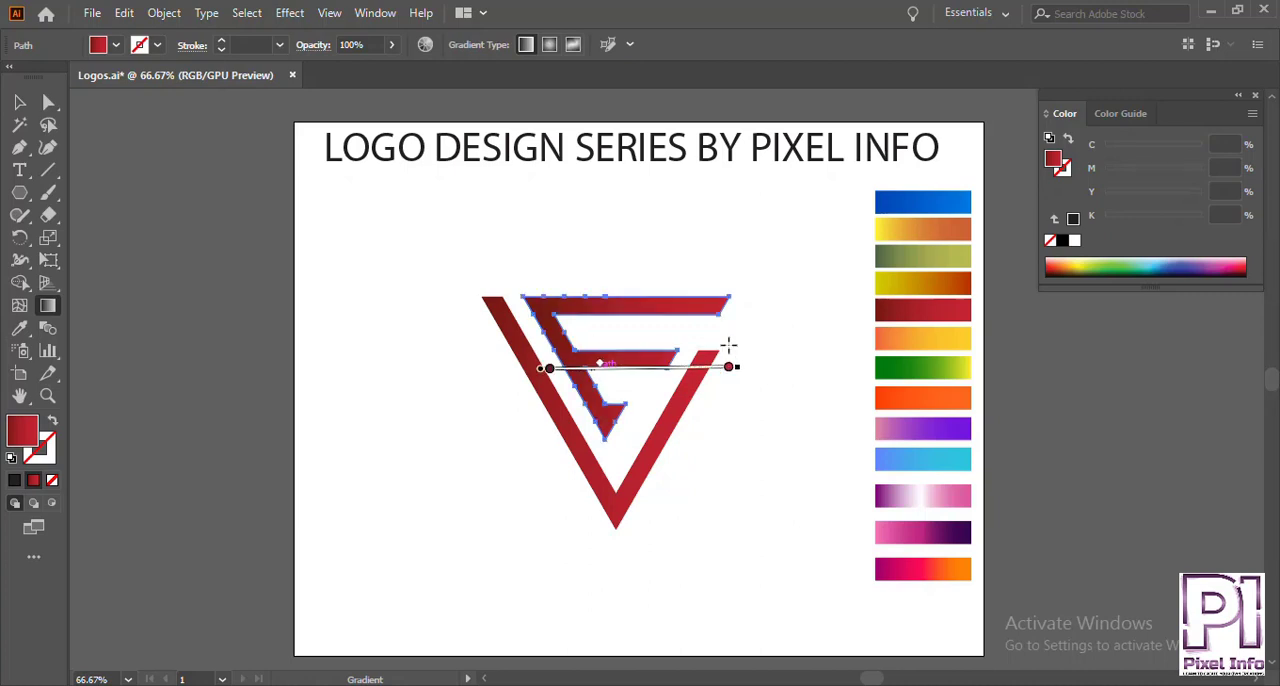
Reverse the V shape's gradient so it runs from dark red on the right arm to bright red on the left arm.
key(v)
key(g)
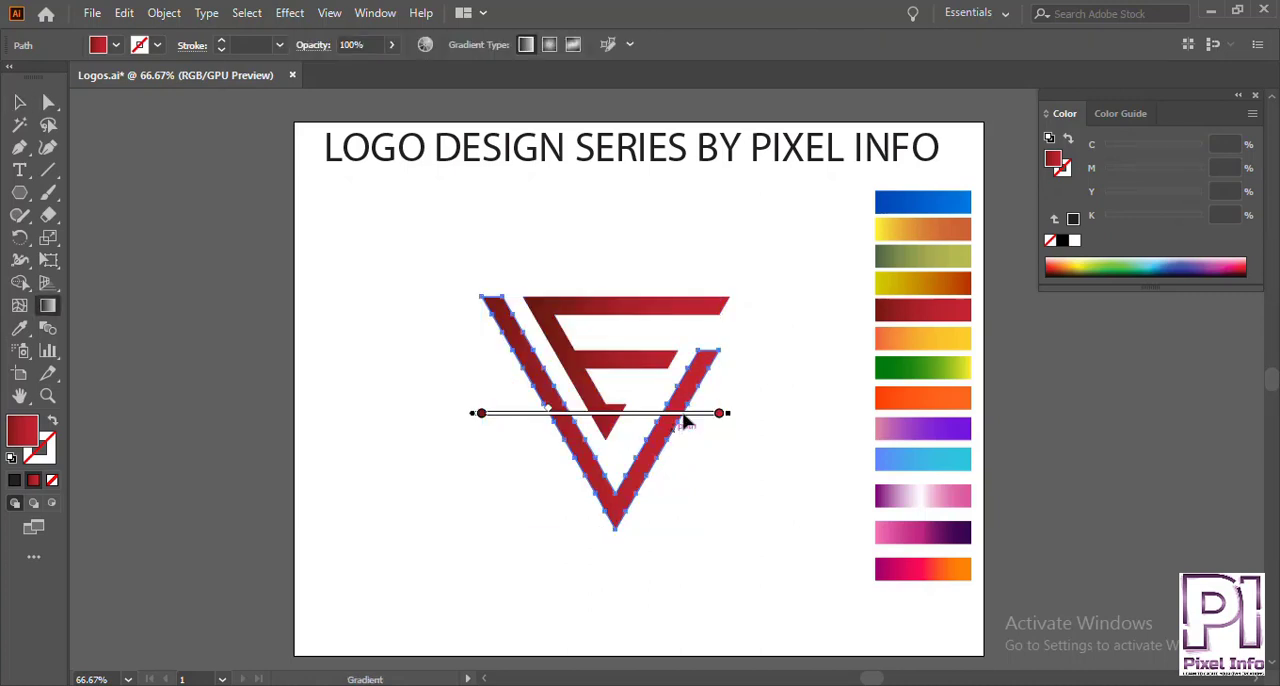
drag(678, 428, 645, 437)
drag(533, 438, 530, 438)
key(v)
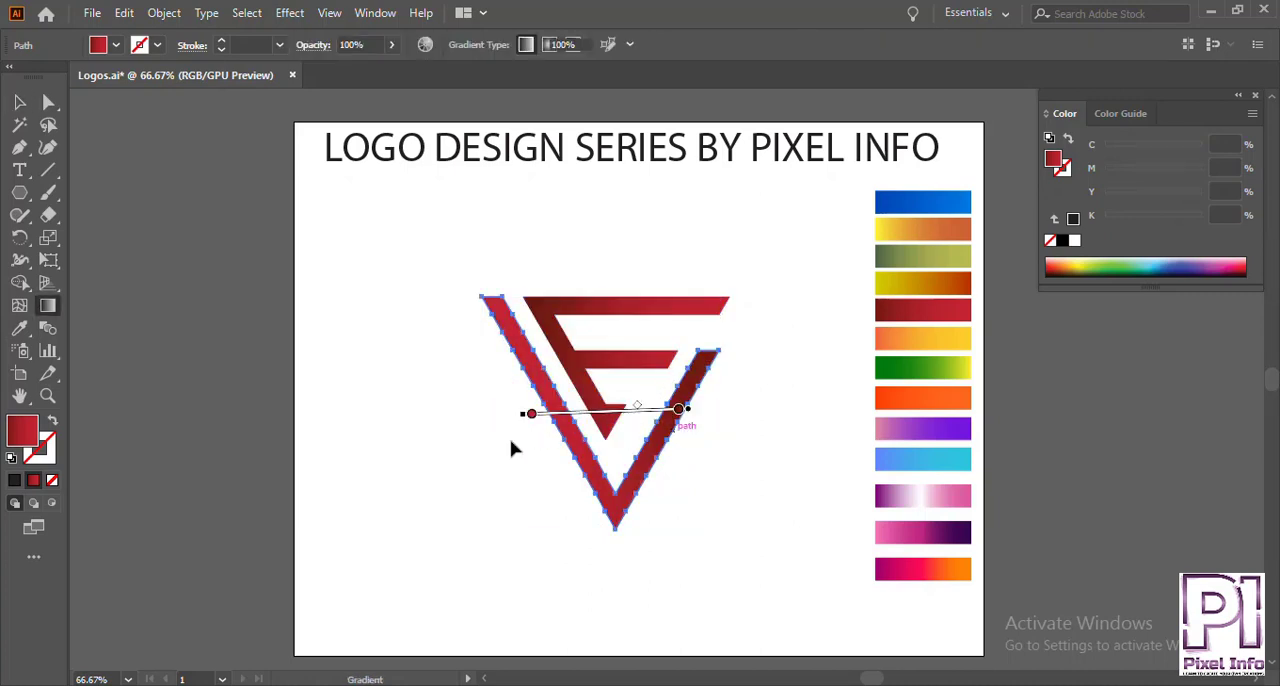
click(470, 438)
Add the text "V+E" in black and scale it up to sit centred just above the monogram.
drag(432, 496, 410, 486)
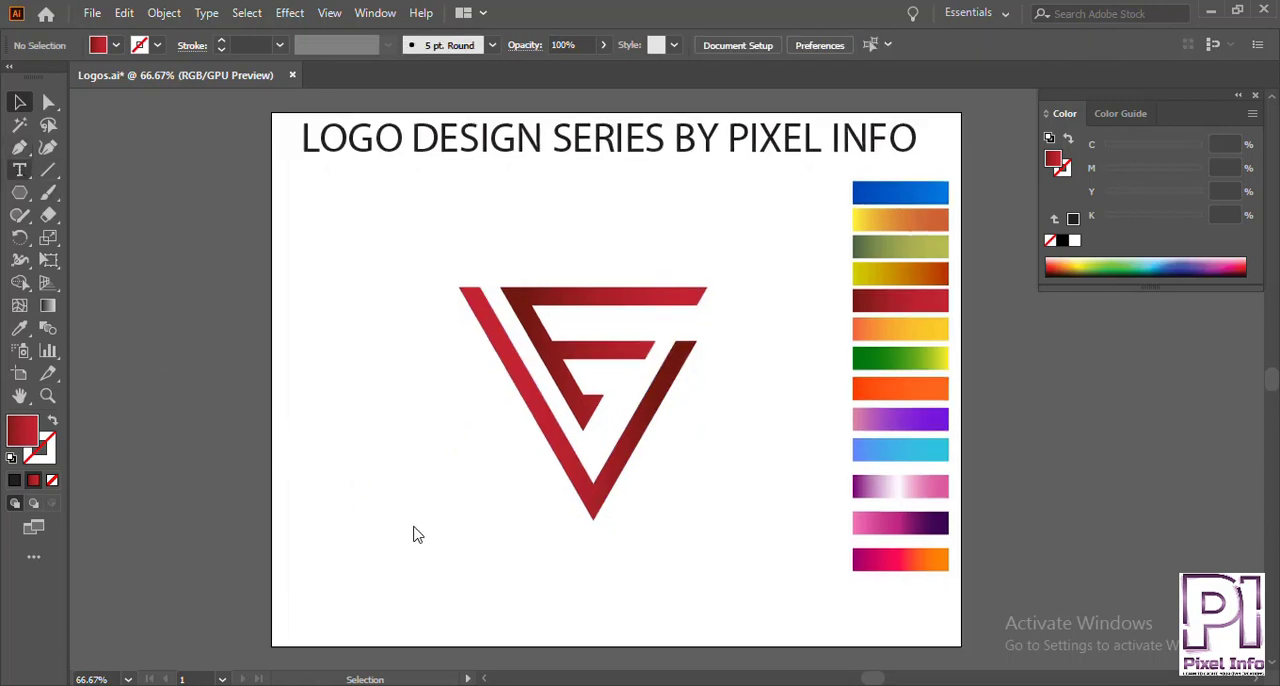
key(t)
click(424, 238)
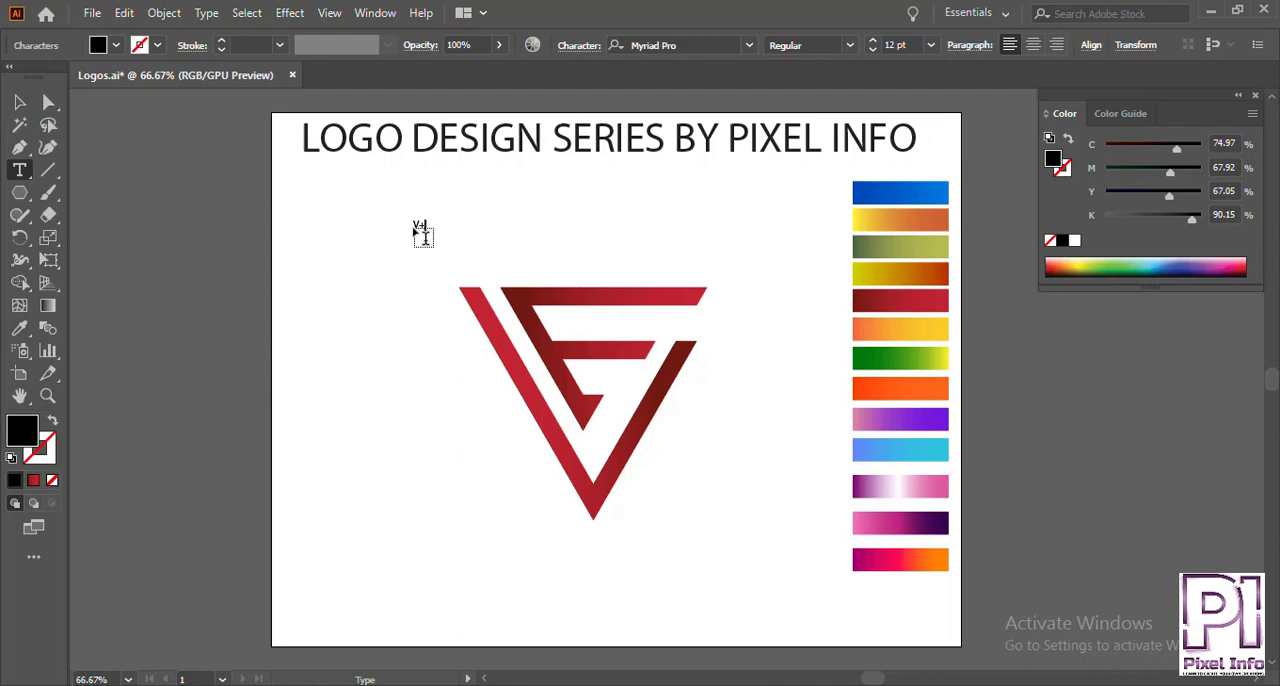
text(V+E)
key(Escape)
drag(436, 237, 490, 269)
drag(478, 228, 669, 242)
click(755, 222)
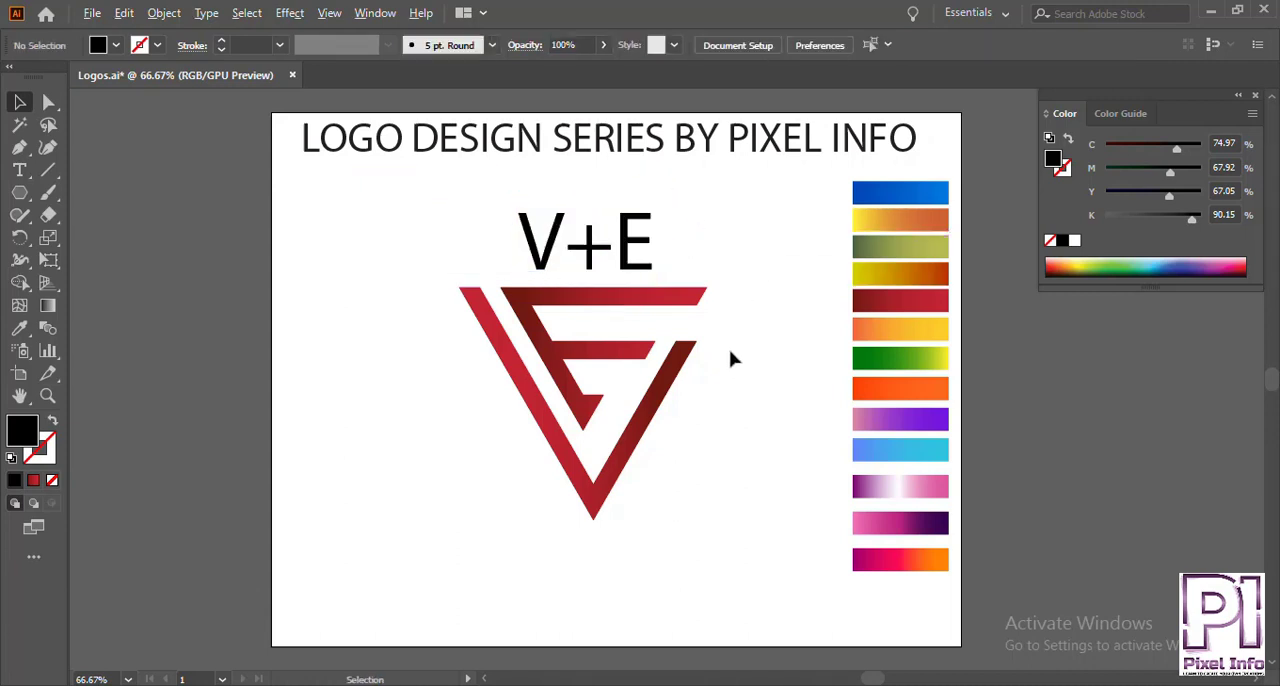